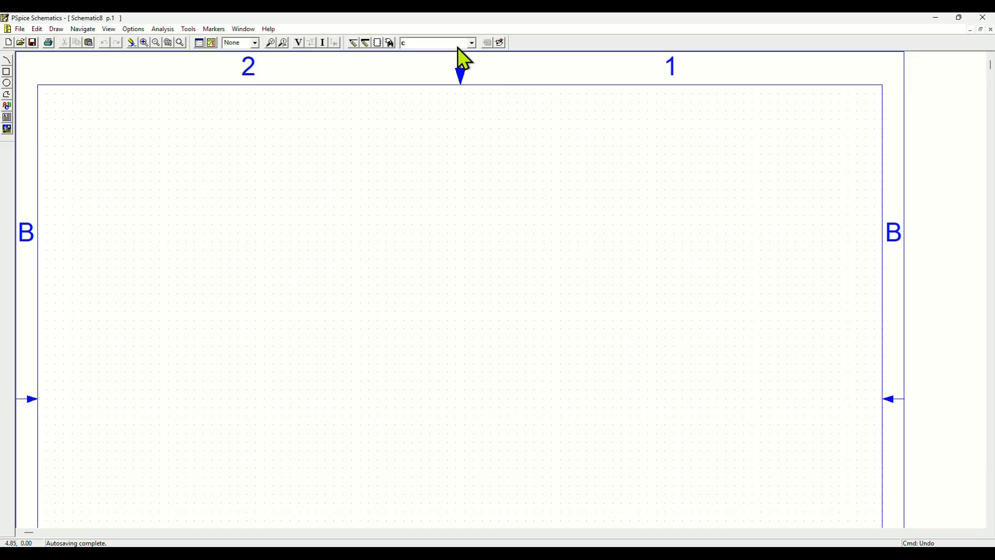
# Step: Place one VAC source on the empty schematic and move it up and to the left on the sheet
pyautogui.click(390, 42)
pyautogui.moveTo(54, 58); pyautogui.dragTo(328, 96)
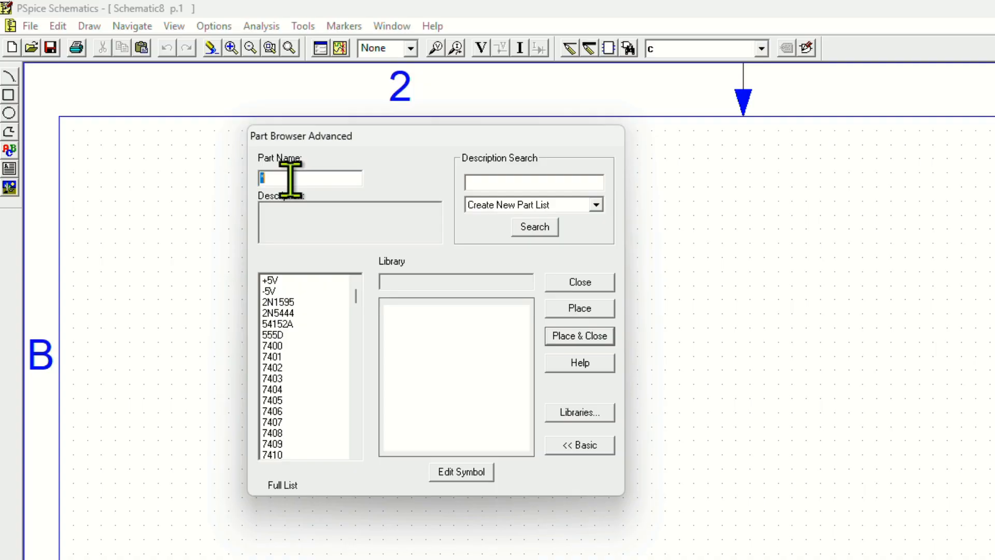
pyautogui.write('vac')
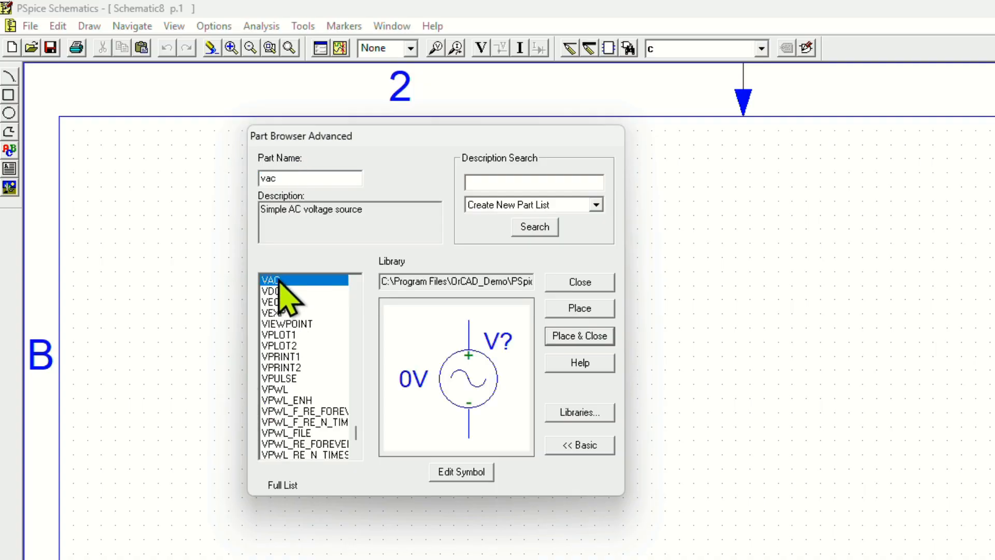
pyautogui.click(579, 335)
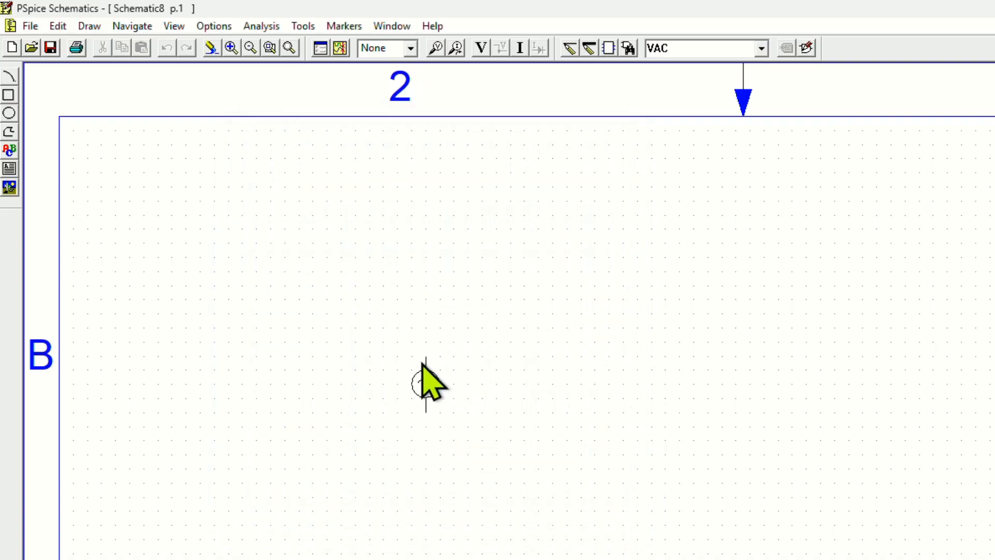
pyautogui.click(422, 363)
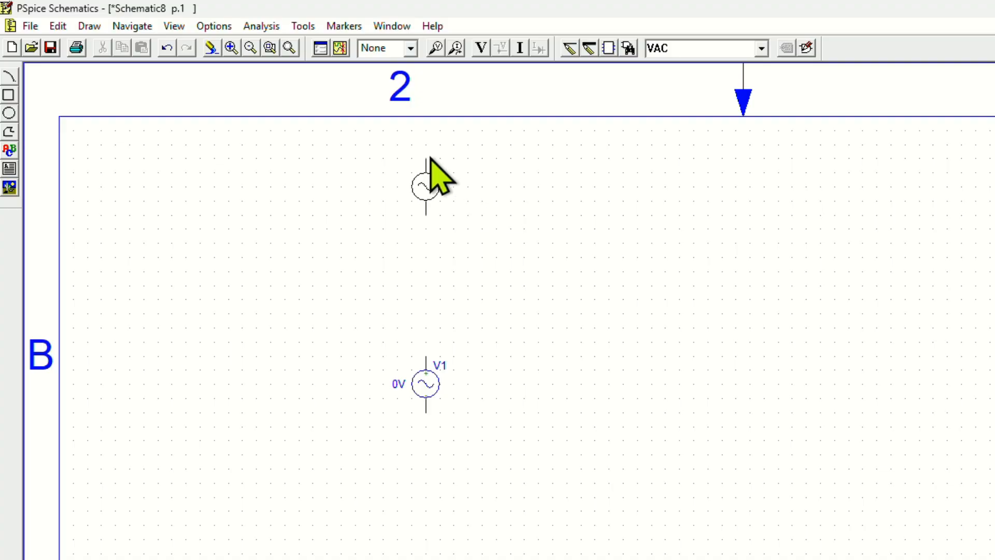
pyautogui.rightClick(445, 179)
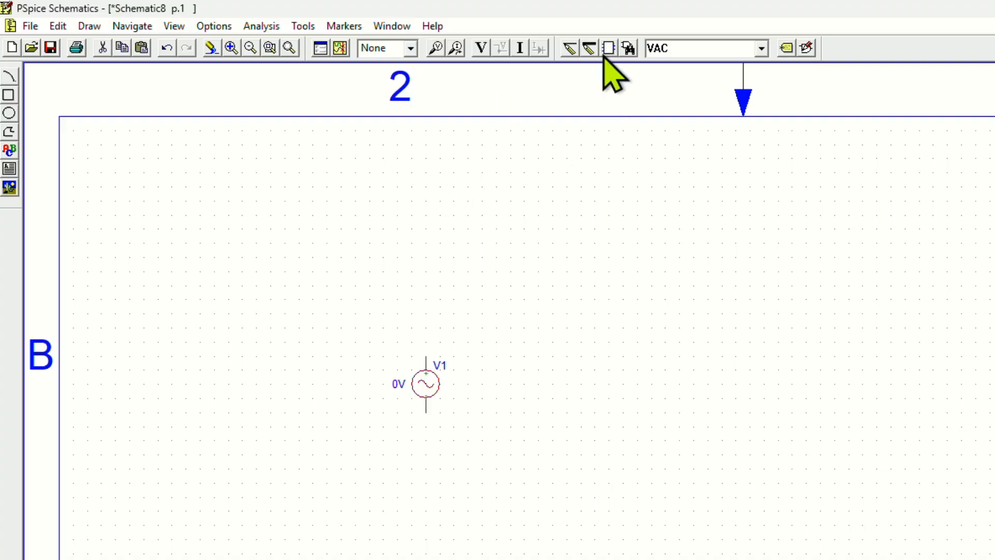
pyautogui.click(404, 392)
pyautogui.moveTo(404, 393); pyautogui.dragTo(352, 273)
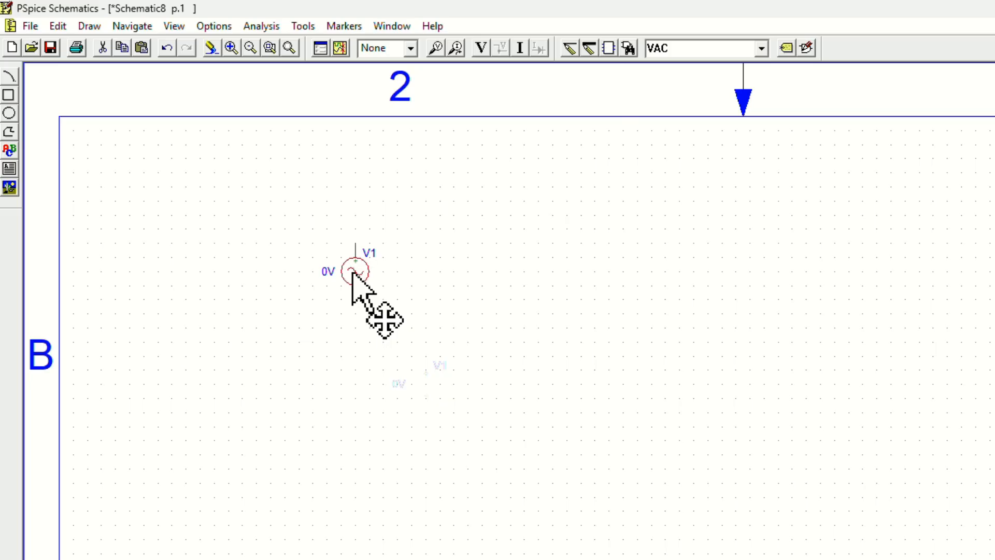
# Step: Set the AC source's ACMAG attribute to 1V and its ACPHASE to 0, saving both
pyautogui.doubleClick(356, 272)
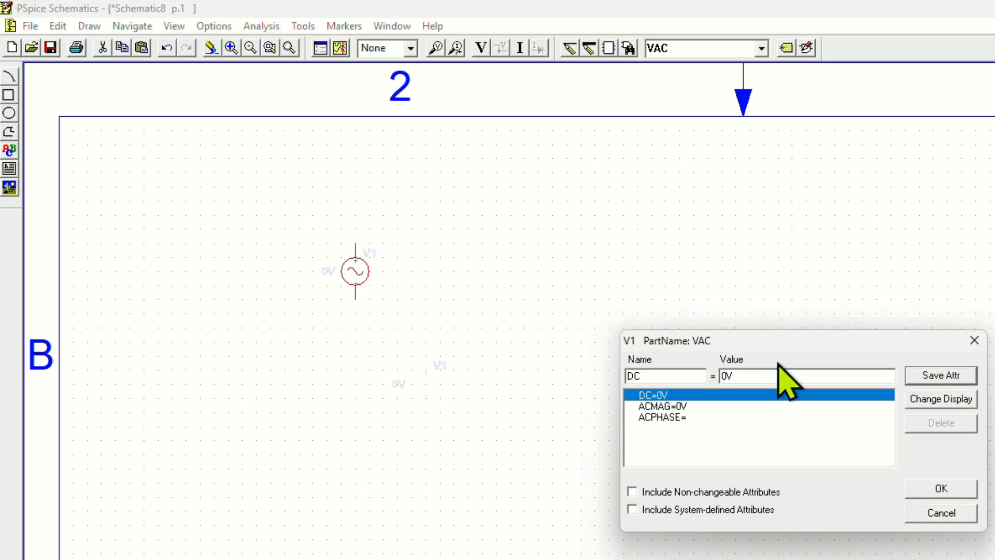
pyautogui.moveTo(778, 344); pyautogui.dragTo(603, 209)
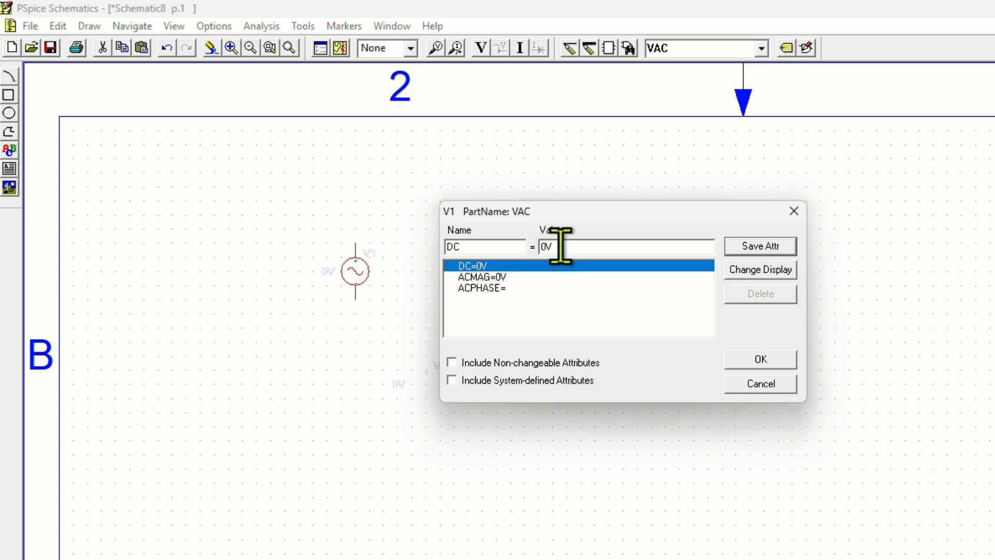
pyautogui.click(466, 276)
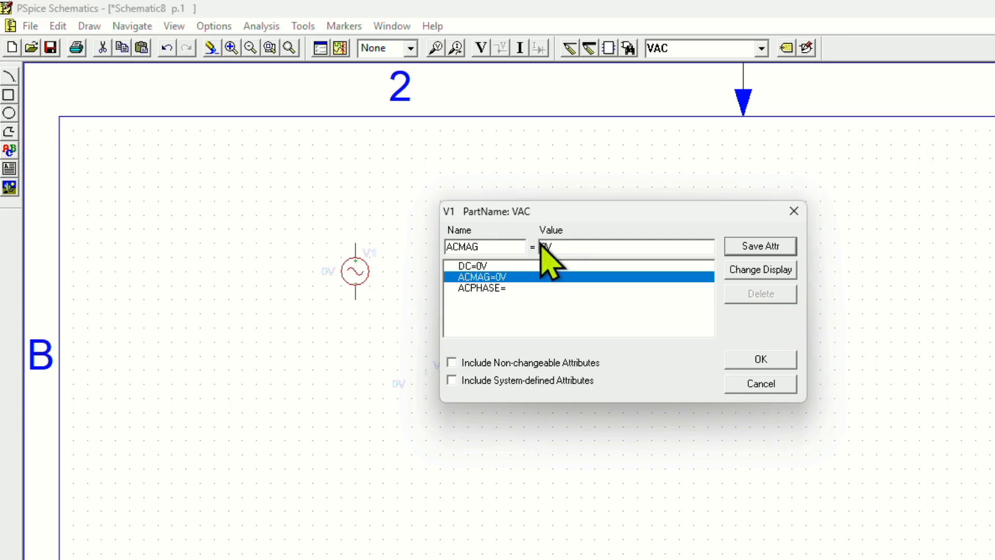
pyautogui.moveTo(547, 246); pyautogui.dragTo(501, 243)
pyautogui.click(743, 246)
pyautogui.click(518, 288)
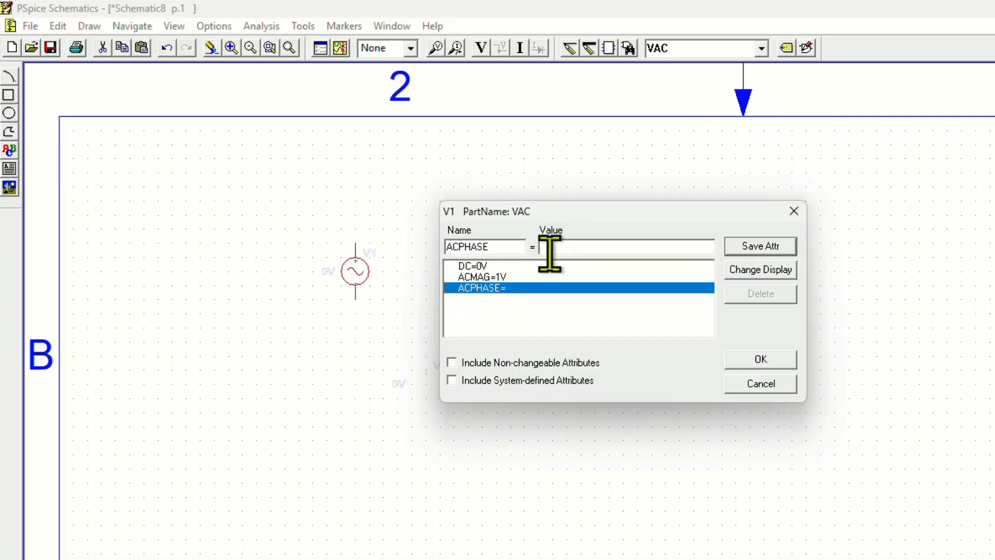
pyautogui.write('0')
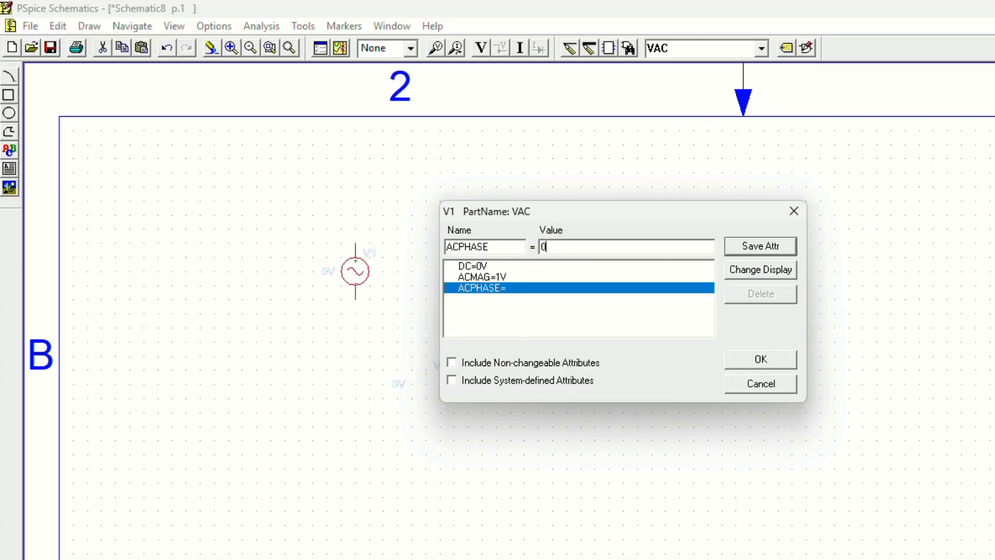
pyautogui.click(776, 248)
pyautogui.click(772, 361)
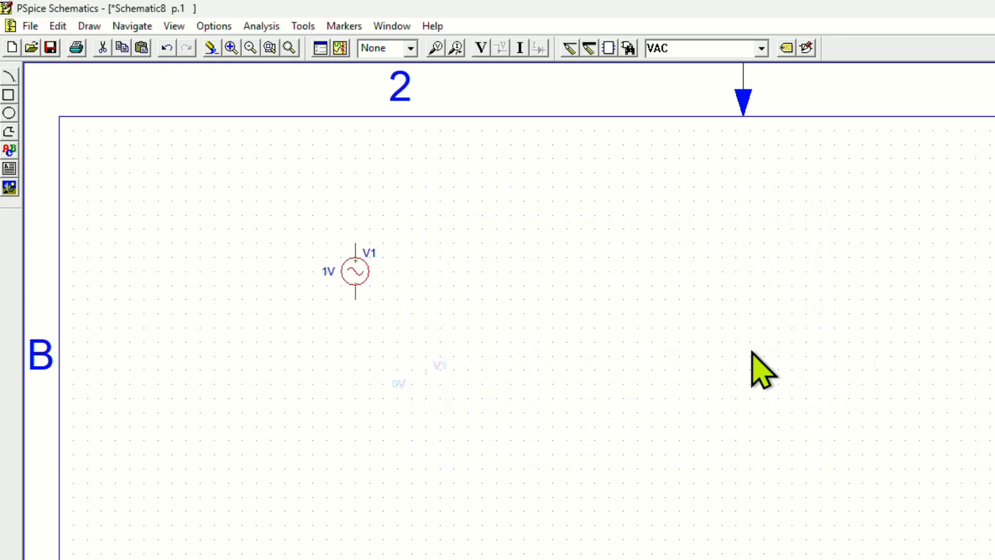
pyautogui.click(399, 305)
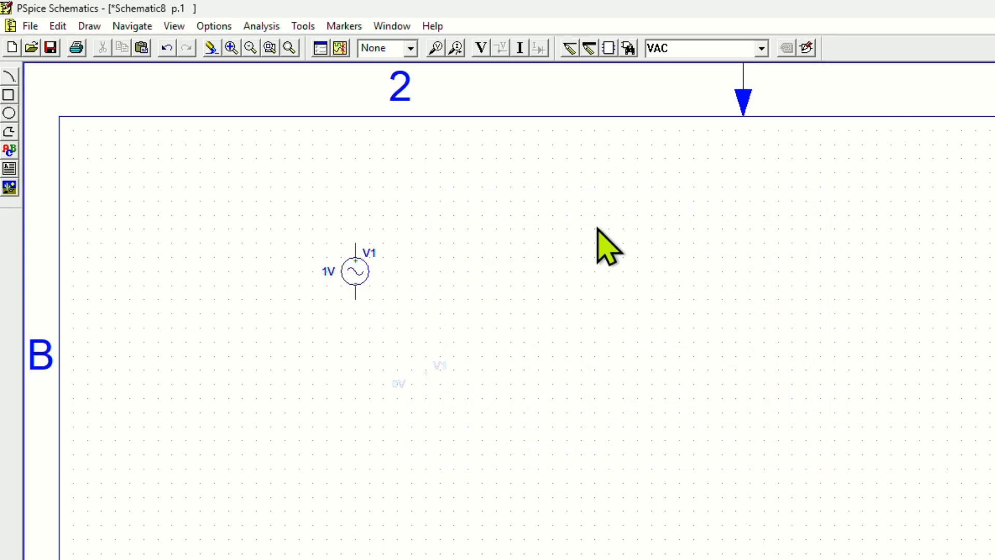
# Step: Place a resistor (part r) horizontally to the right of the AC source, near the height of its upper terminal
pyautogui.click(230, 47)
pyautogui.click(231, 48)
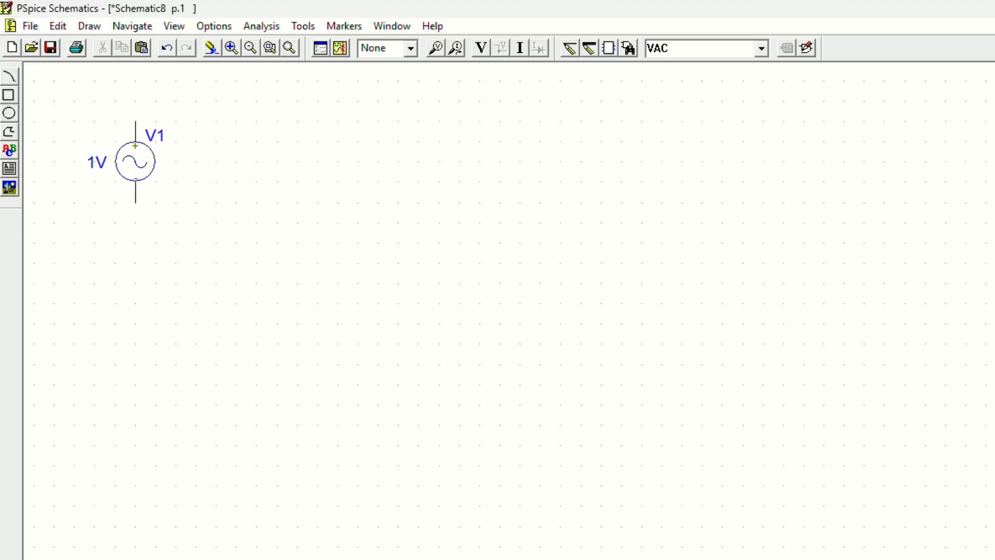
pyautogui.scroll(2, 509, 311)
pyautogui.hscroll(-2, 509, 311)
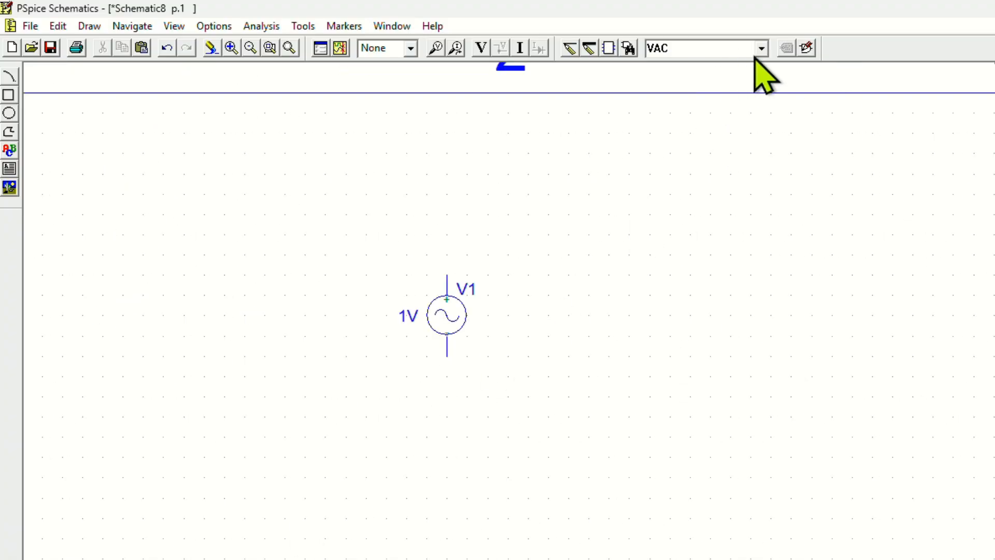
pyautogui.click(628, 48)
pyautogui.moveTo(37, 127); pyautogui.dragTo(507, 130)
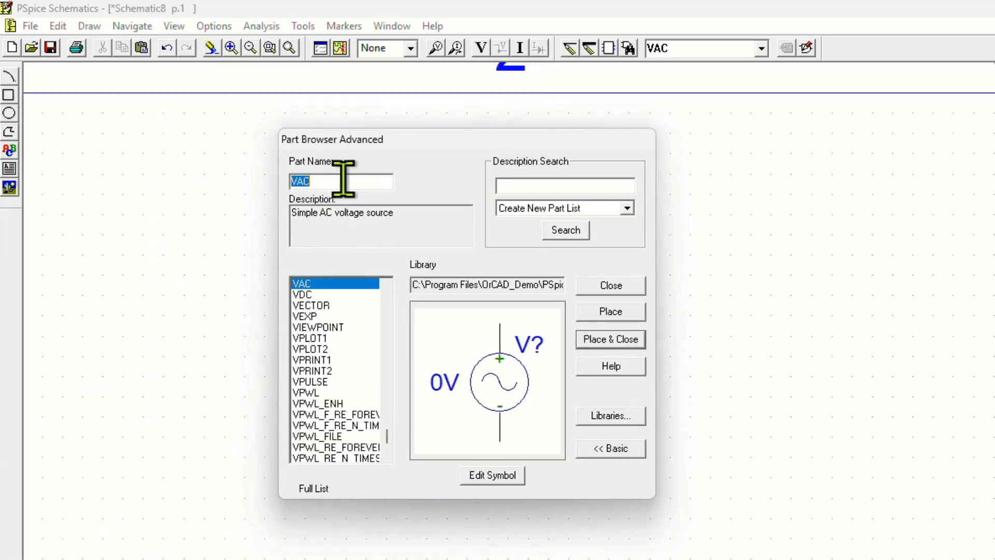
pyautogui.write('r')
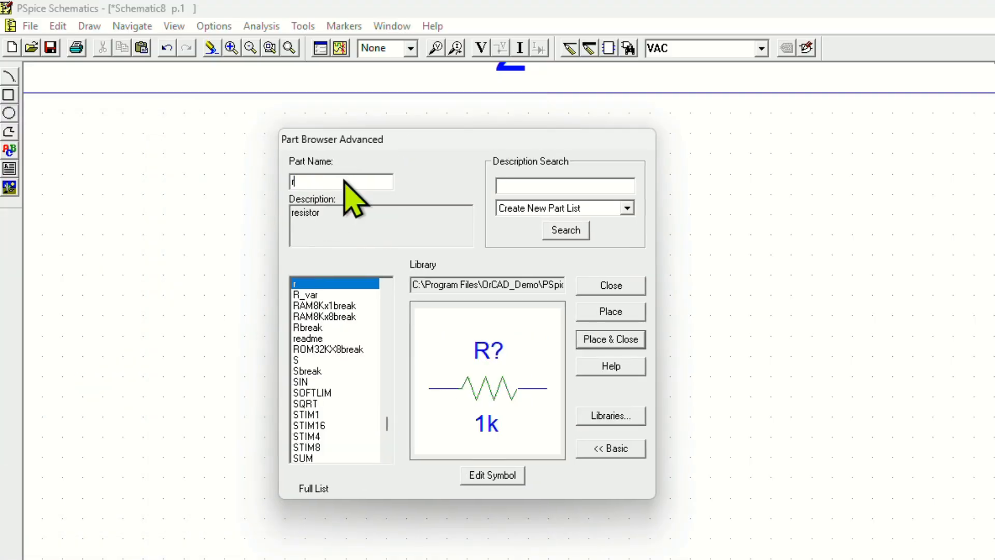
pyautogui.doubleClick(340, 284)
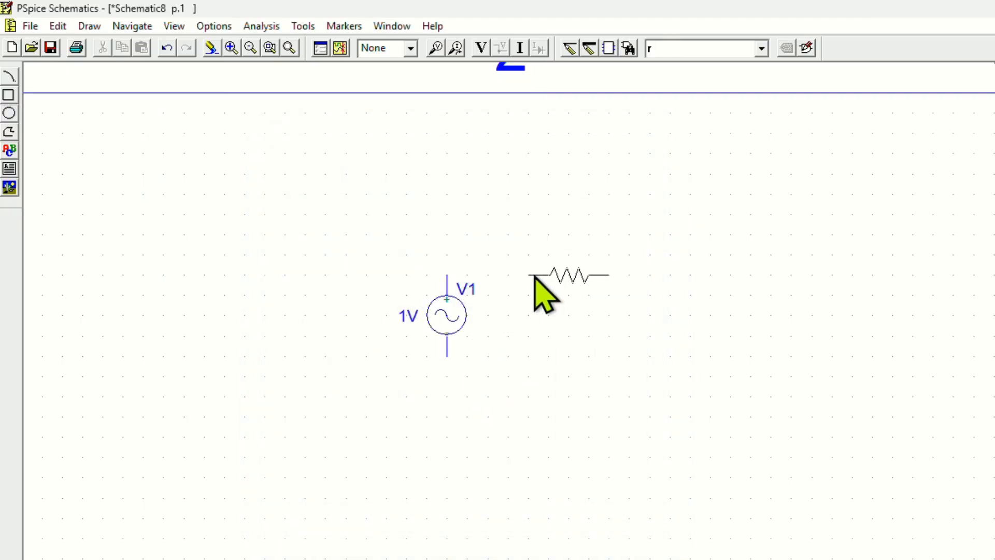
pyautogui.click(514, 276)
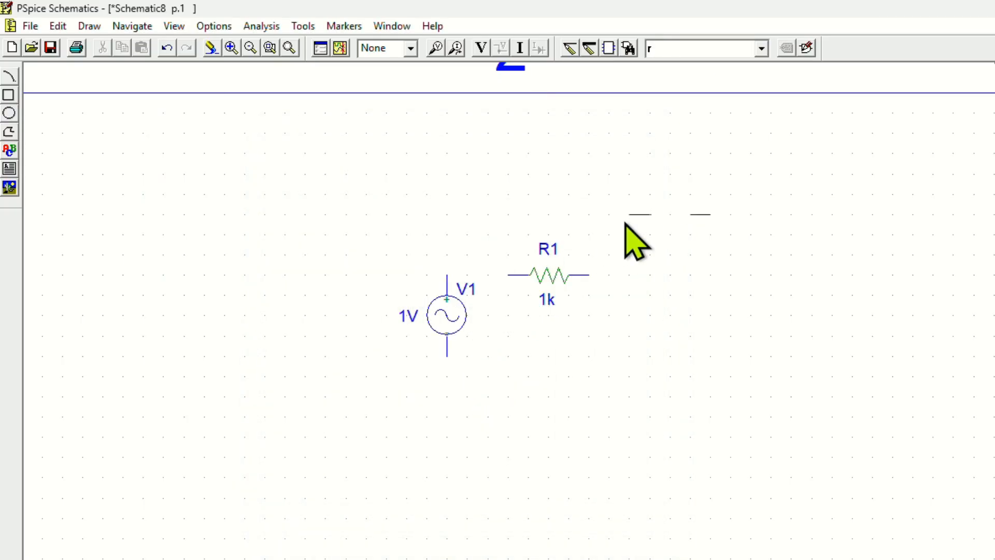
# Step: Place a capacitor (part c), rotated to vertical, to the lower right of the resistor
pyautogui.click(629, 47)
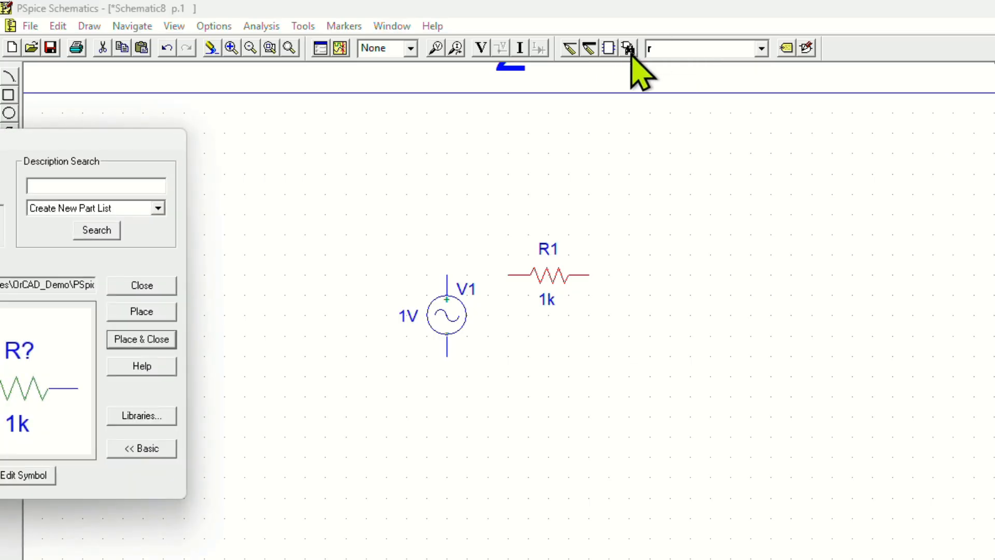
pyautogui.moveTo(135, 138); pyautogui.dragTo(510, 122)
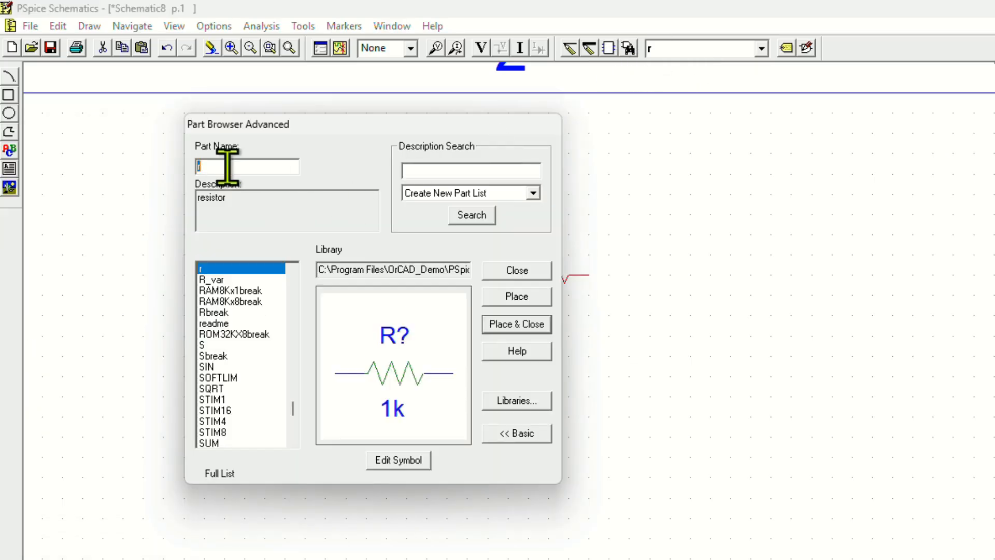
pyautogui.write('c')
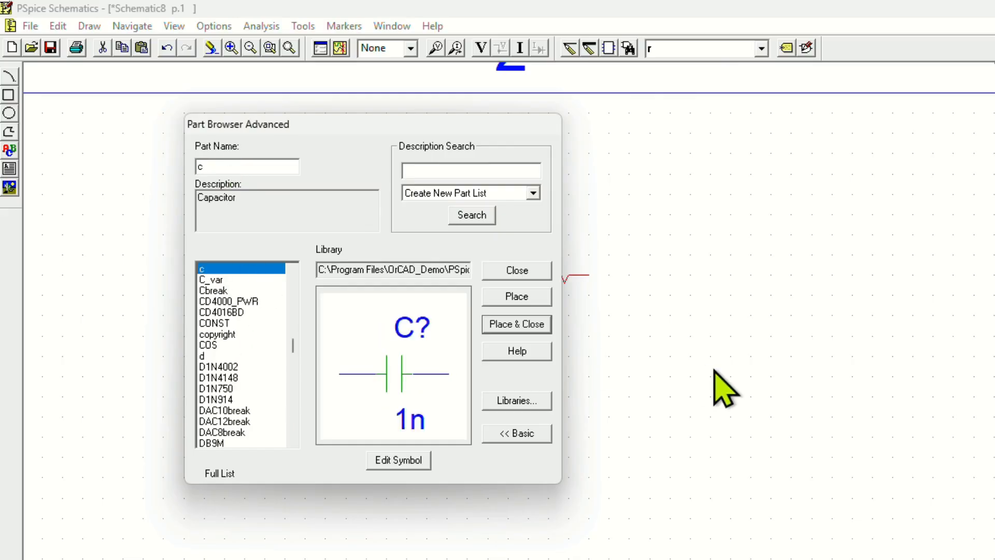
pyautogui.doubleClick(267, 269)
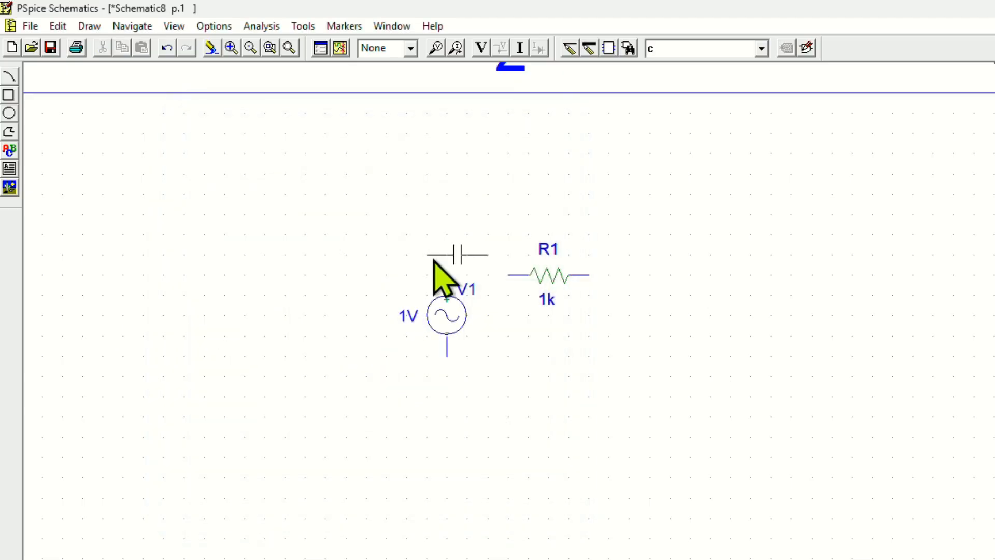
pyautogui.hotkey('ctrl', 'r')
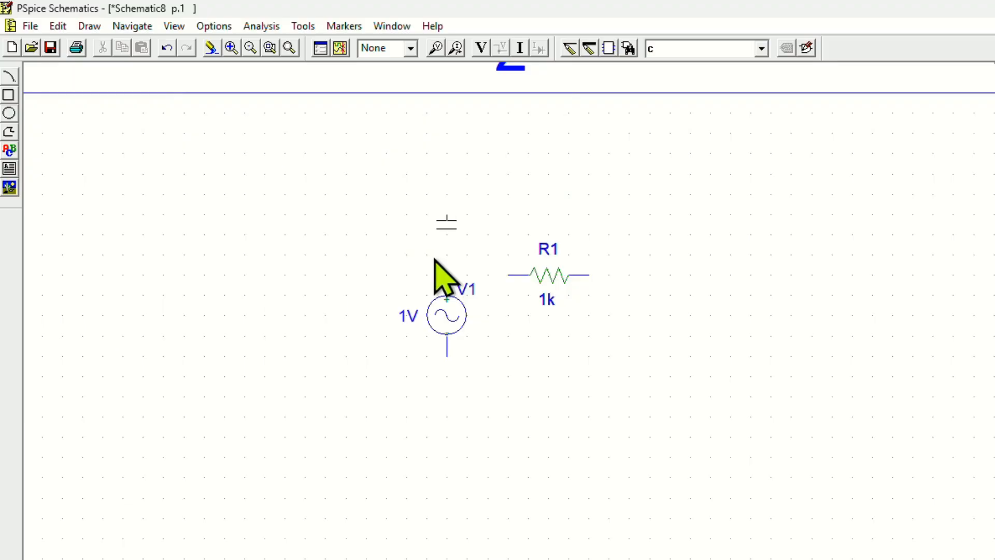
pyautogui.click(636, 352)
pyautogui.rightClick(636, 353)
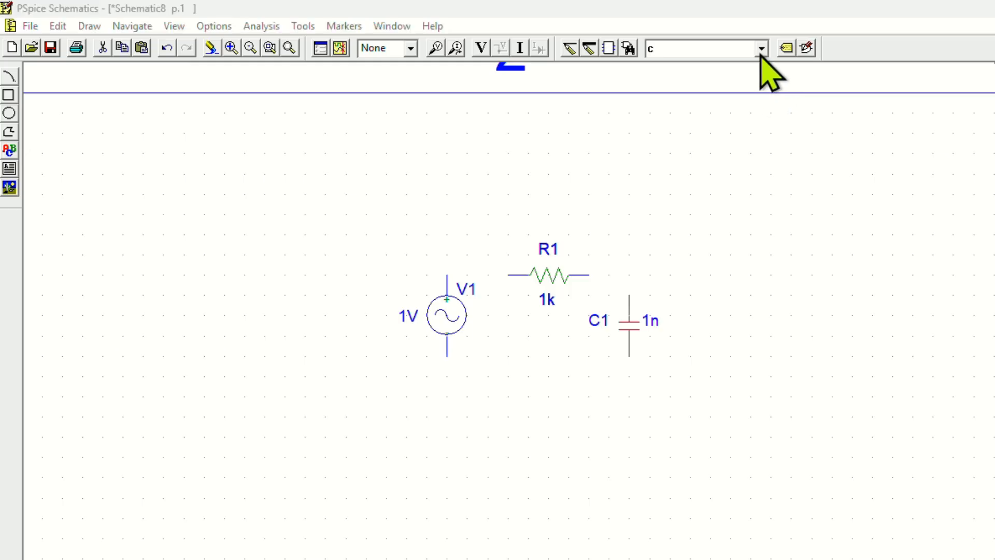
# Step: Place a GND_EARTH ground symbol below the parts, midway between the AC source and the capacitor
pyautogui.click(630, 48)
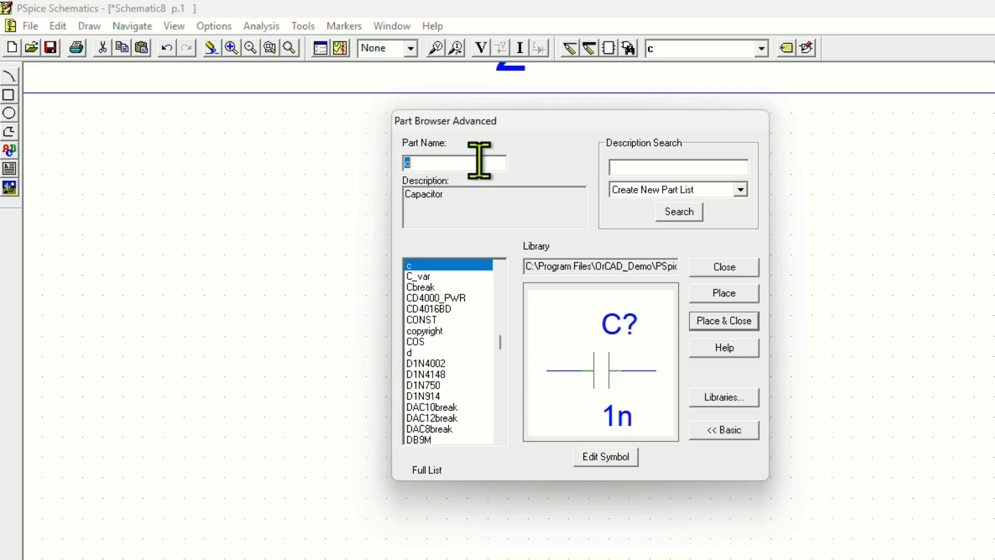
pyautogui.write('gn')
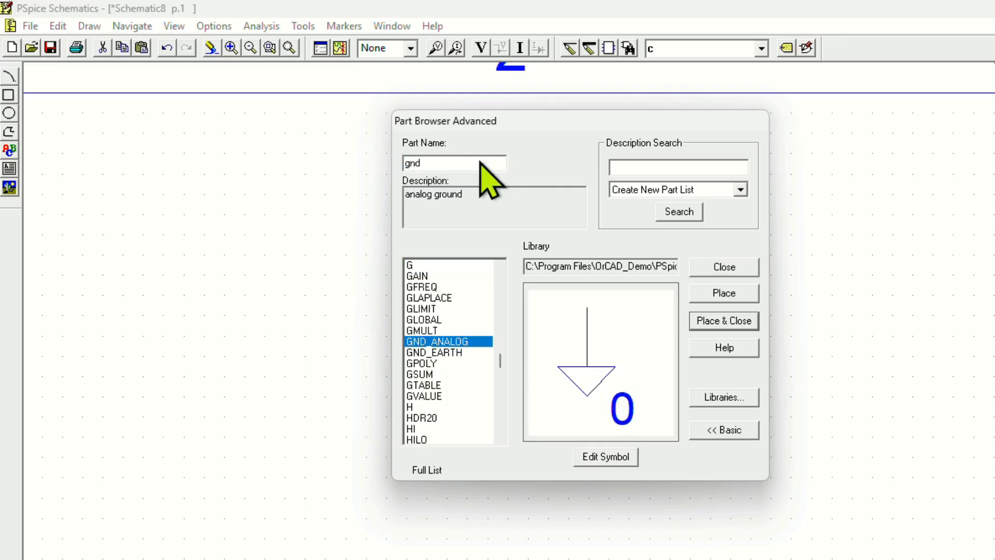
pyautogui.write('d')
pyautogui.doubleClick(446, 353)
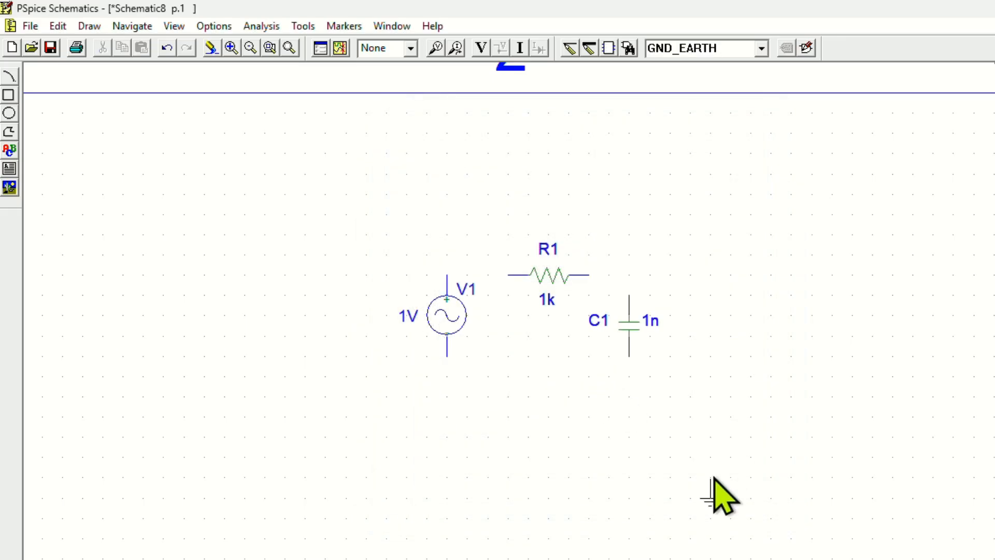
pyautogui.click(538, 373)
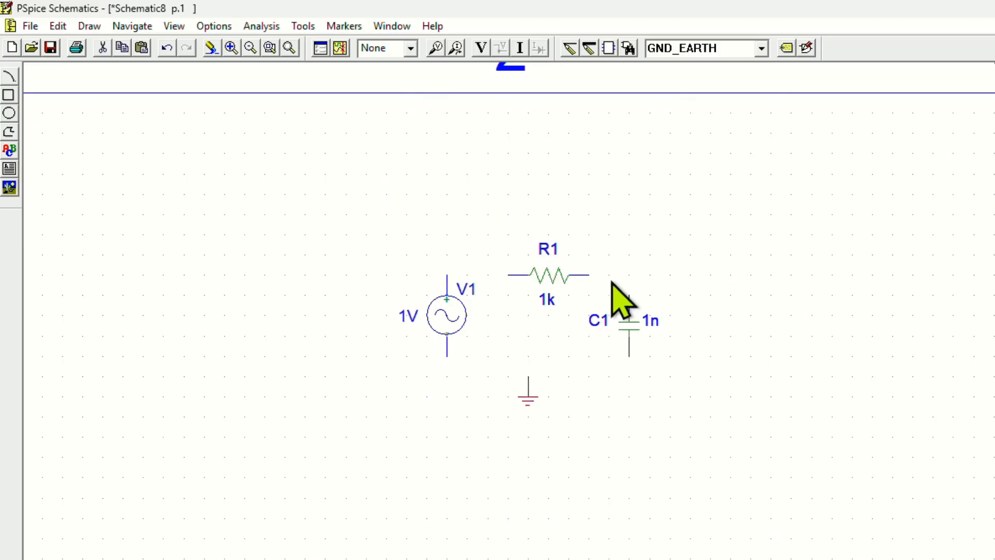
# Step: Shift resistor R1 slightly up and left, and wire it between the source's positive terminal and the capacitor's upper terminal
pyautogui.click(547, 275)
pyautogui.moveTo(546, 273); pyautogui.dragTo(527, 252)
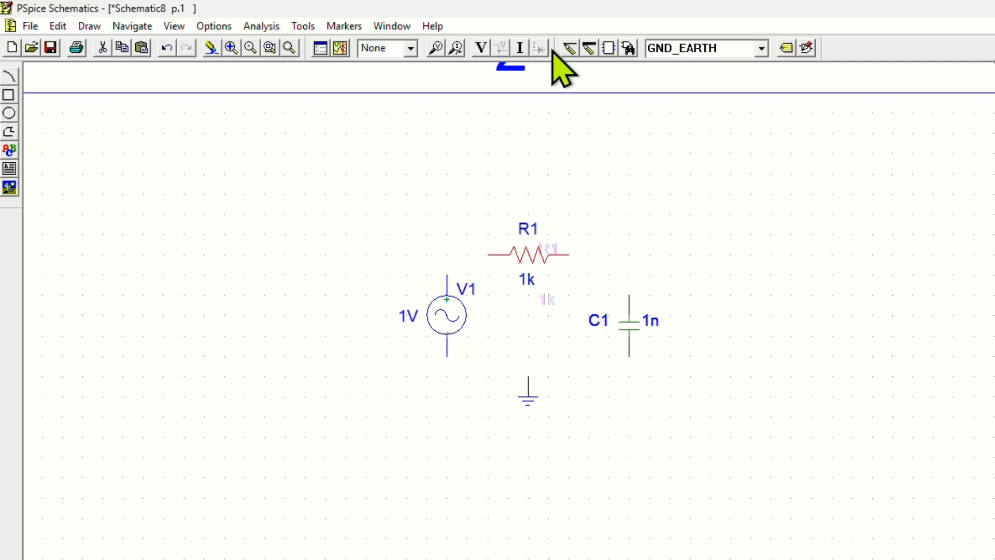
pyautogui.click(570, 48)
pyautogui.click(447, 277)
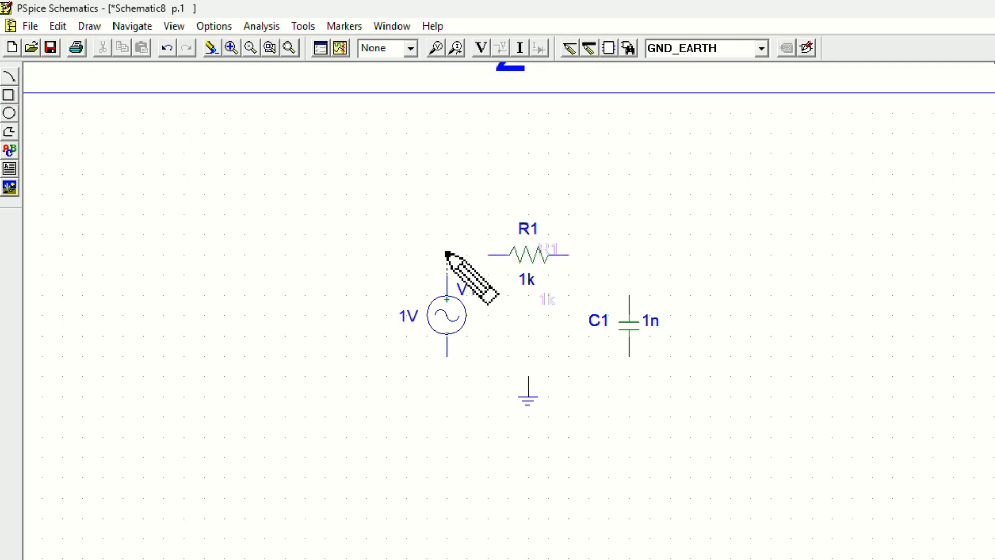
pyautogui.click(488, 254)
pyautogui.click(567, 254)
pyautogui.click(629, 296)
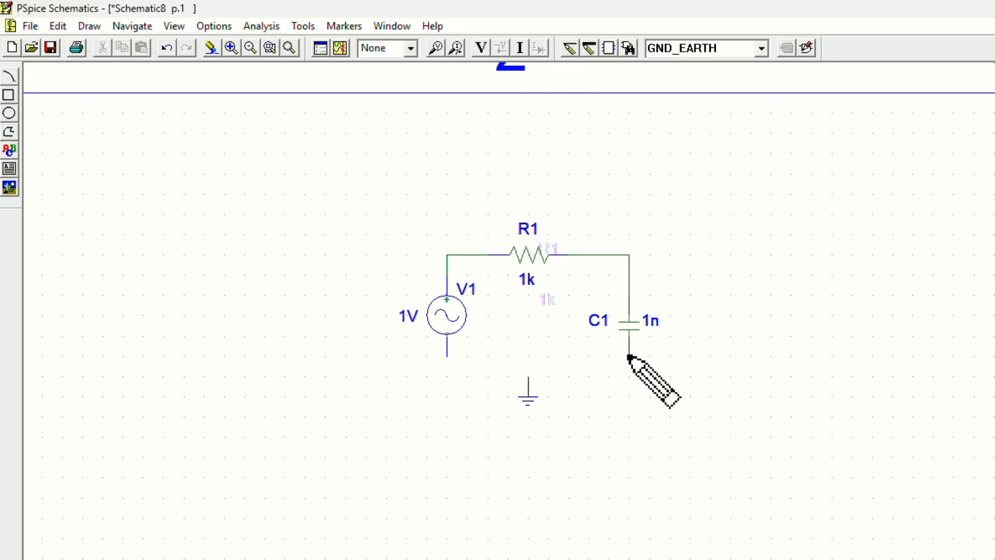
# Step: Wire the capacitor's lower terminal along the ground symbol's pin to the source's negative terminal
pyautogui.click(630, 358)
pyautogui.click(447, 376)
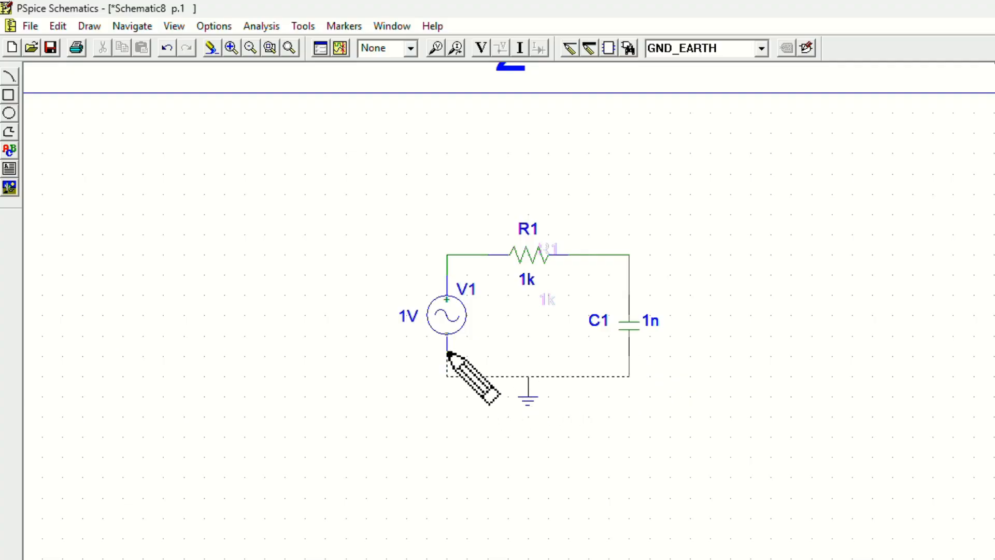
pyautogui.click(446, 356)
pyautogui.rightClick(799, 412)
# Step: Set the value of resistor R1 to 100
pyautogui.click(525, 280)
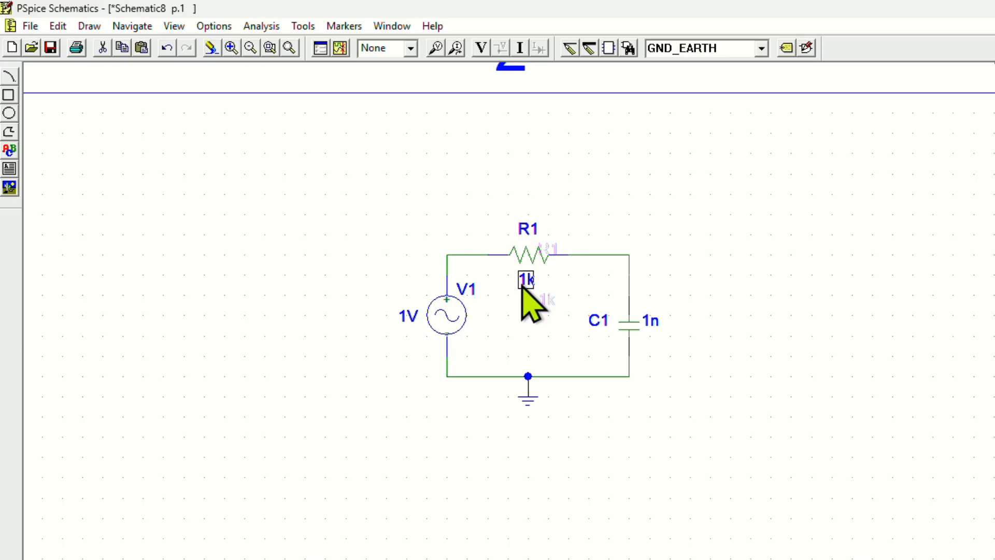
pyautogui.doubleClick(530, 285)
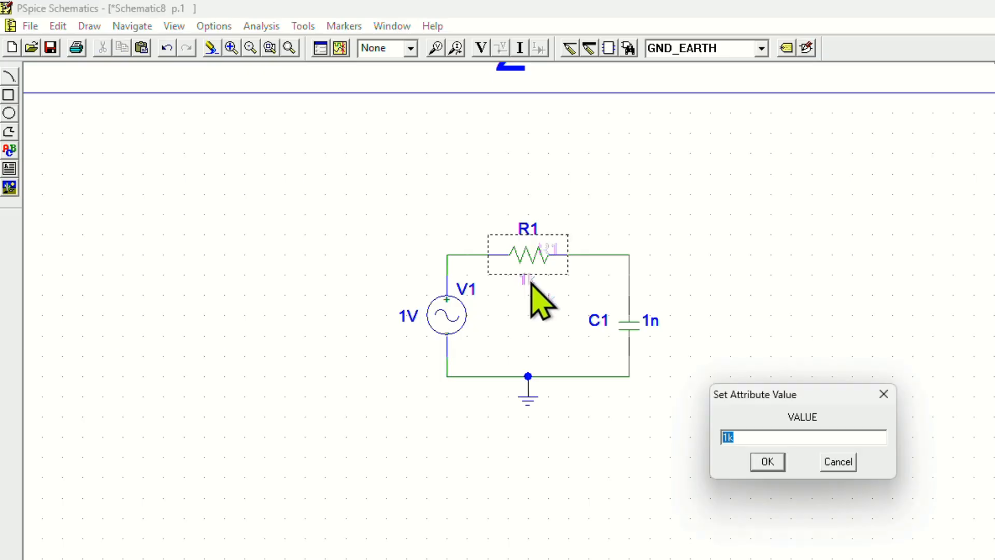
pyautogui.click(735, 438)
pyautogui.press('BackSpace')
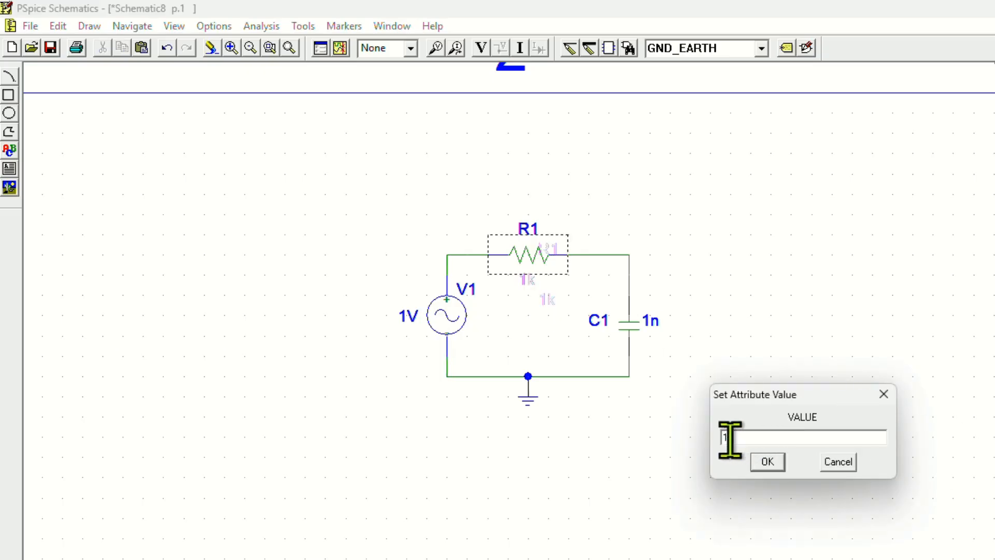
pyautogui.hotkey('ctrl', 'z')
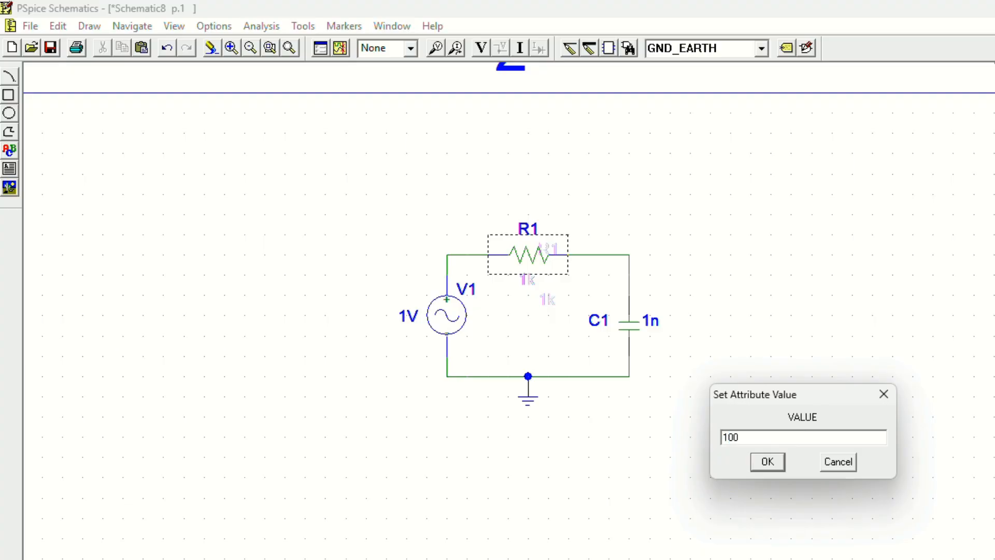
pyautogui.click(767, 461)
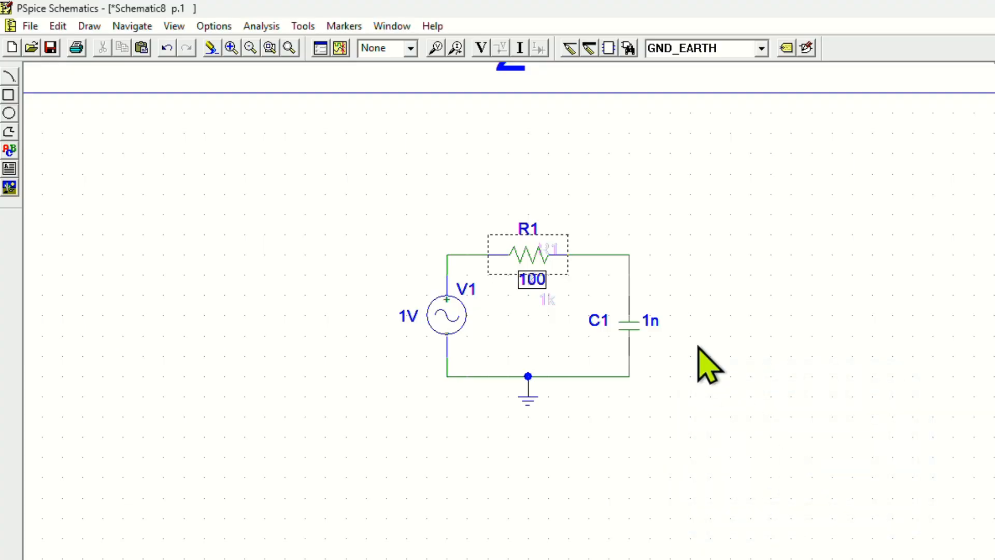
# Step: Set the value of capacitor C1 to 10n
pyautogui.doubleClick(654, 321)
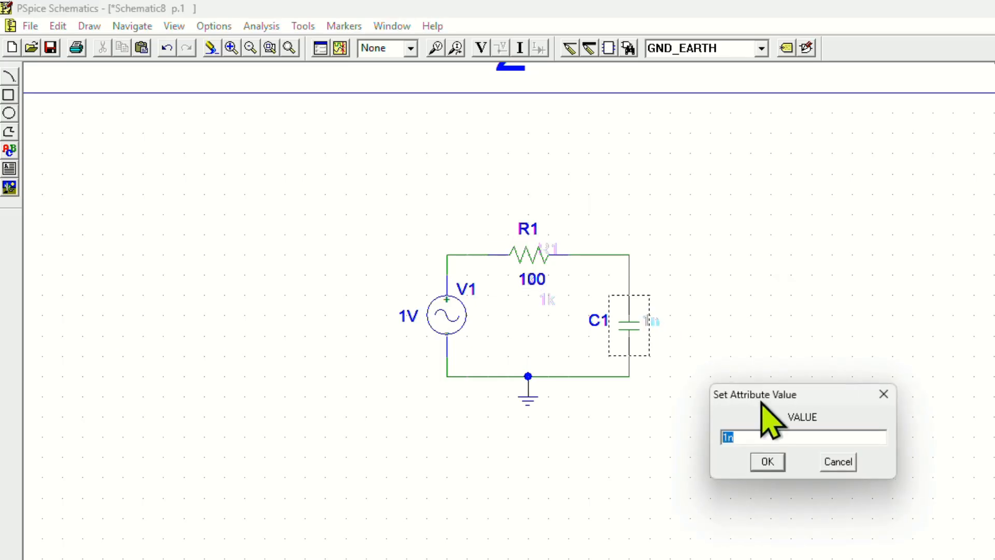
pyautogui.click(729, 437)
pyautogui.write('0n')
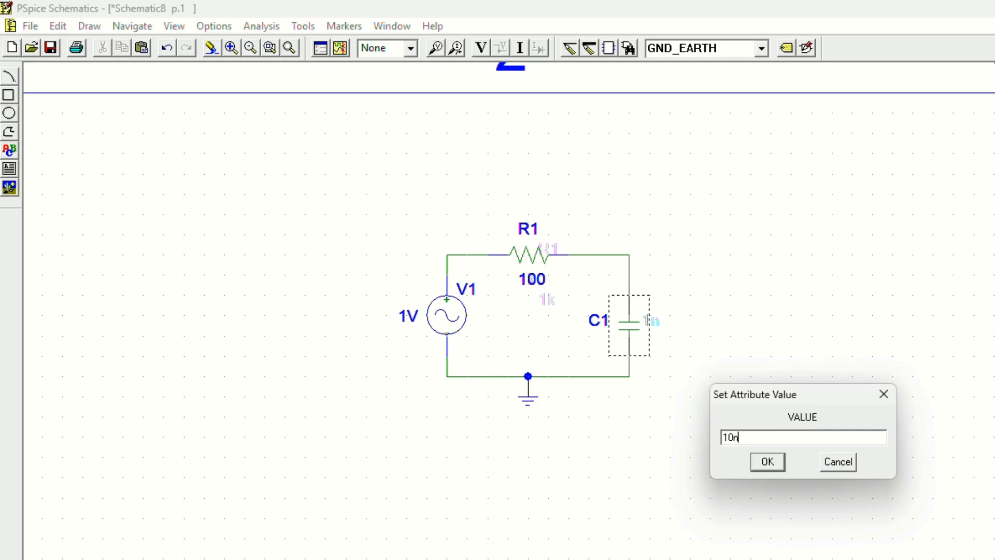
pyautogui.click(766, 461)
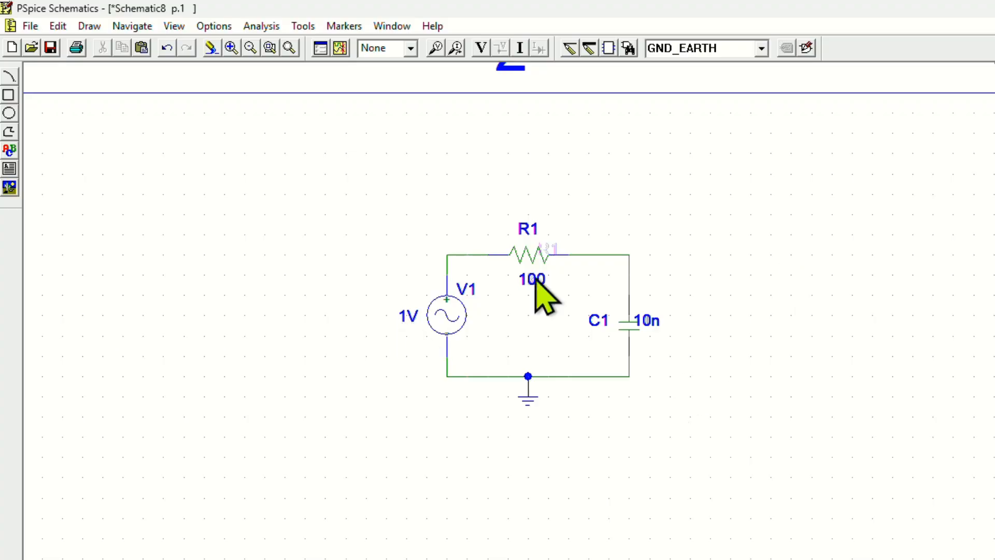
# Step: Place a voltage marker on the corner node between resistor R1 and capacitor C1
pyautogui.click(231, 48)
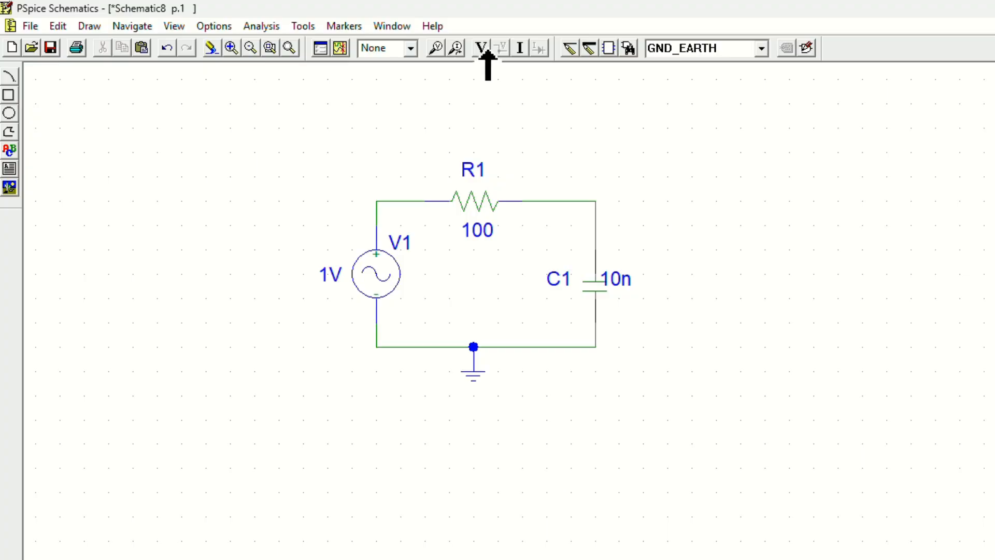
pyautogui.click(482, 50)
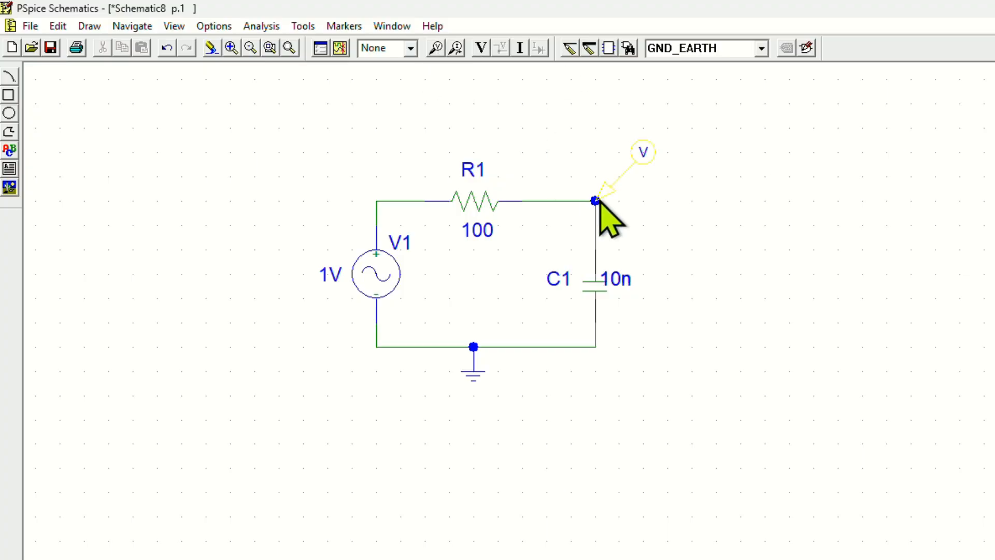
pyautogui.click(596, 200)
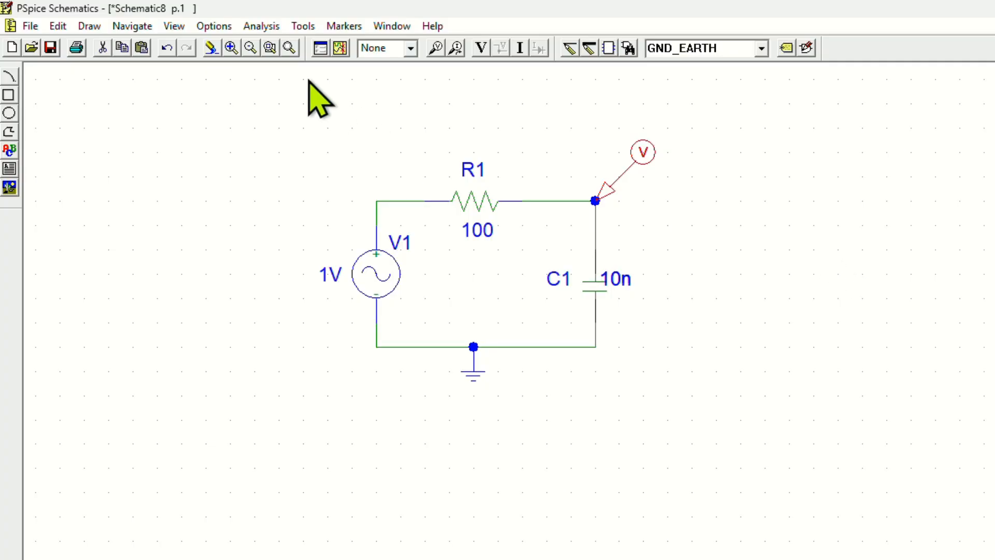
# Step: Enable AC Sweep in the schematic's analysis setup
pyautogui.click(320, 48)
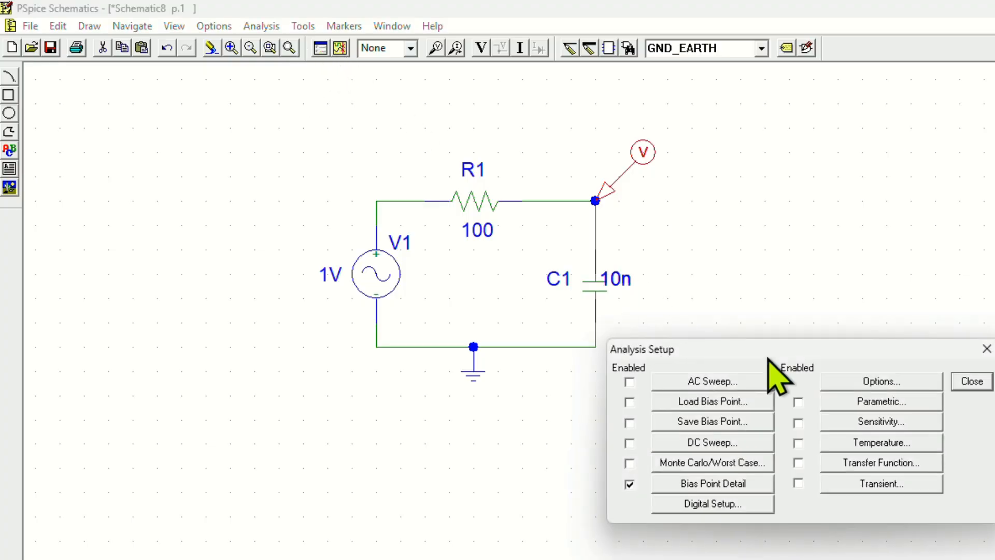
pyautogui.moveTo(764, 353); pyautogui.dragTo(436, 209)
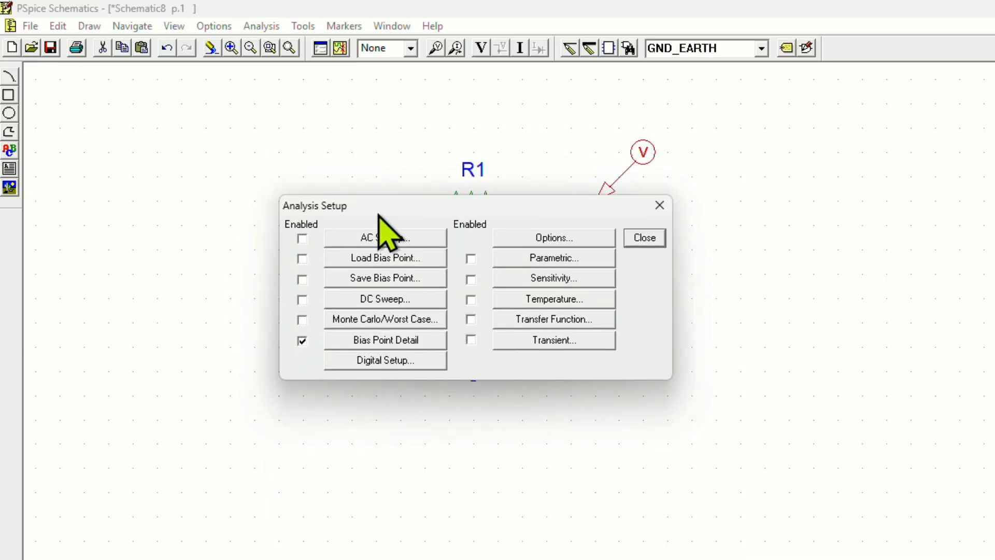
pyautogui.click(302, 239)
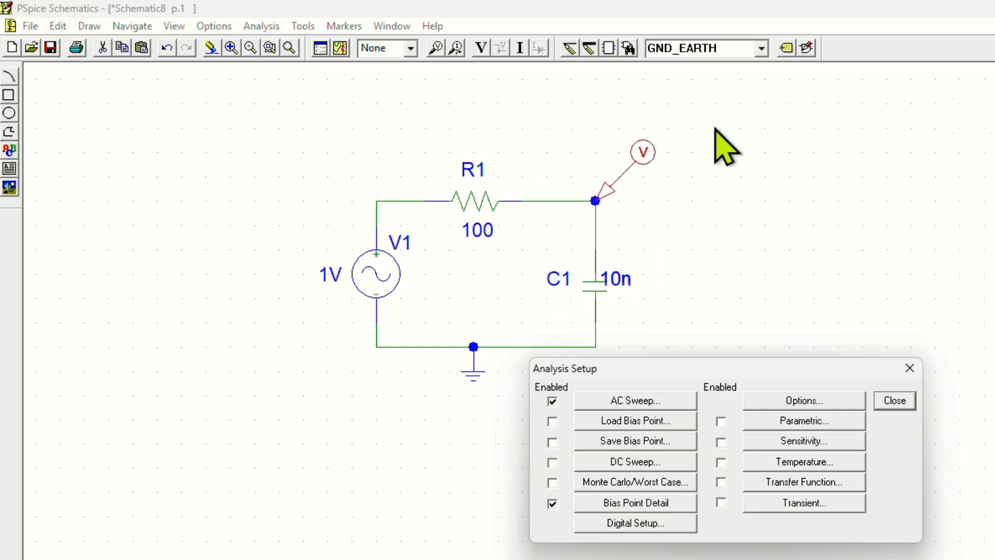
# Step: Set the AC sweep's start frequency to 1 and end frequency to 1000.00K, and save the schematic
pyautogui.moveTo(635, 367); pyautogui.dragTo(468, 139)
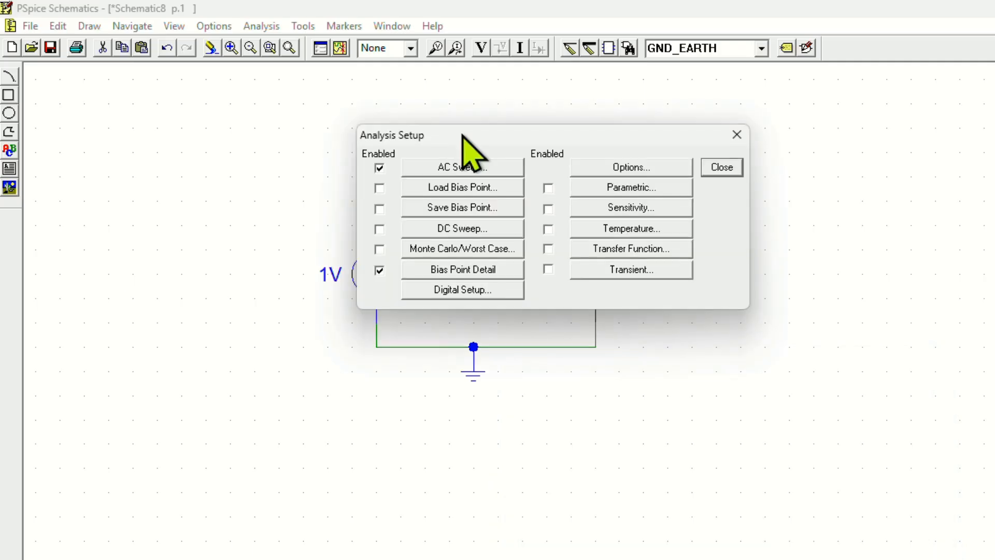
pyautogui.click(457, 171)
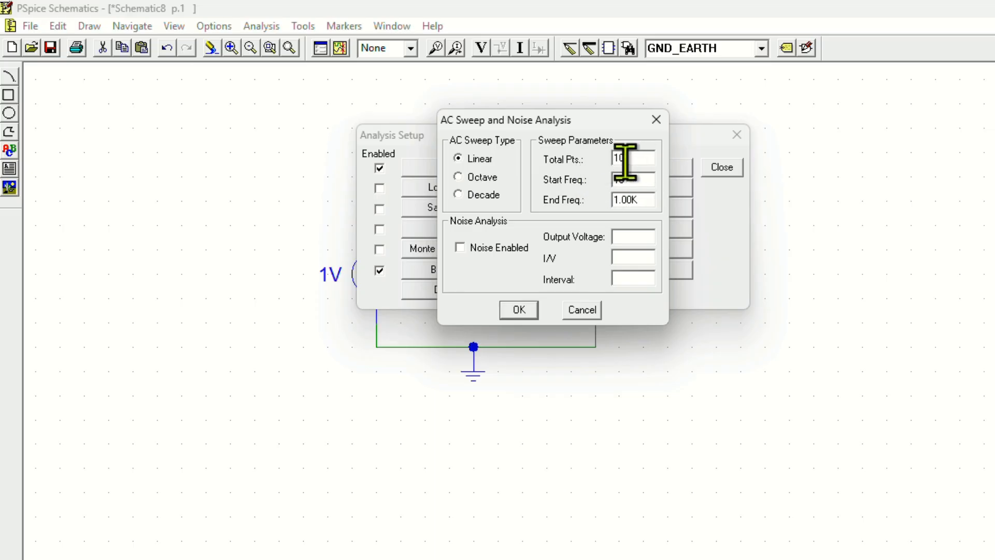
pyautogui.click(643, 176)
pyautogui.press('BackSpace')
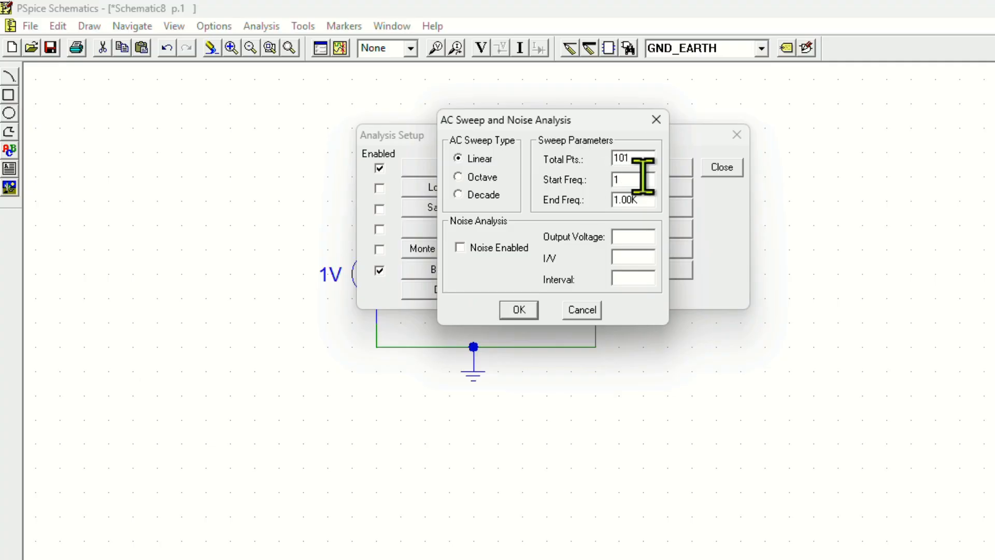
pyautogui.click(622, 199)
pyautogui.press('Left')
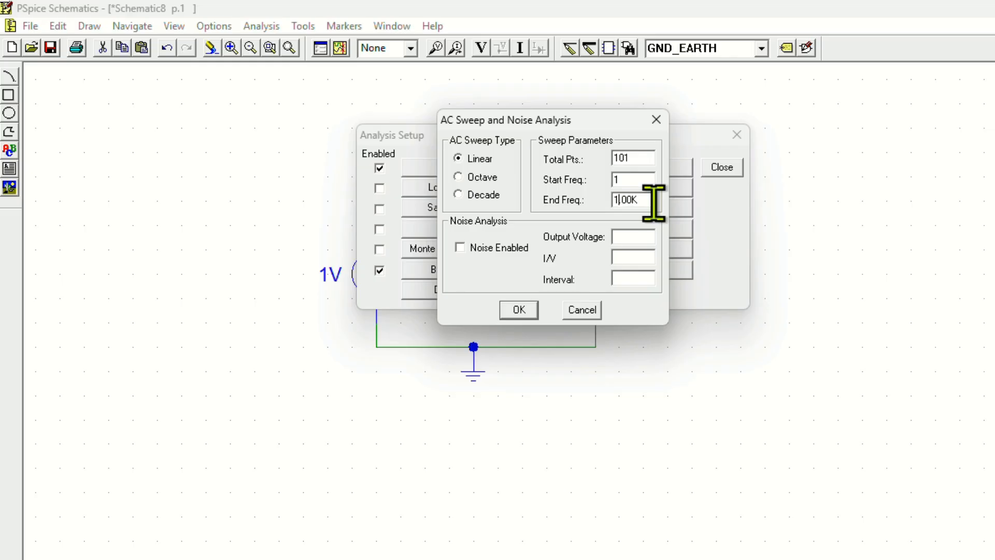
pyautogui.write('000')
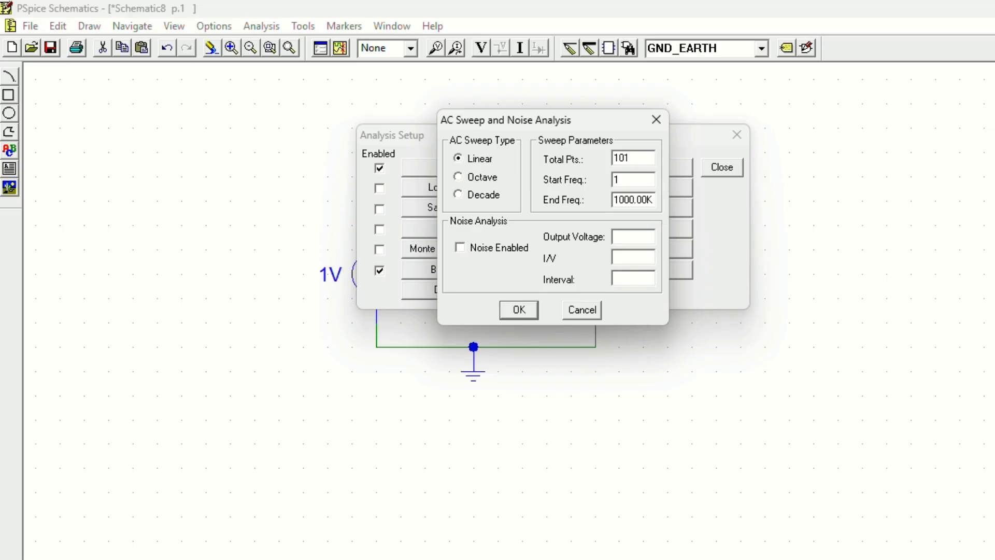
pyautogui.click(534, 310)
pyautogui.click(726, 169)
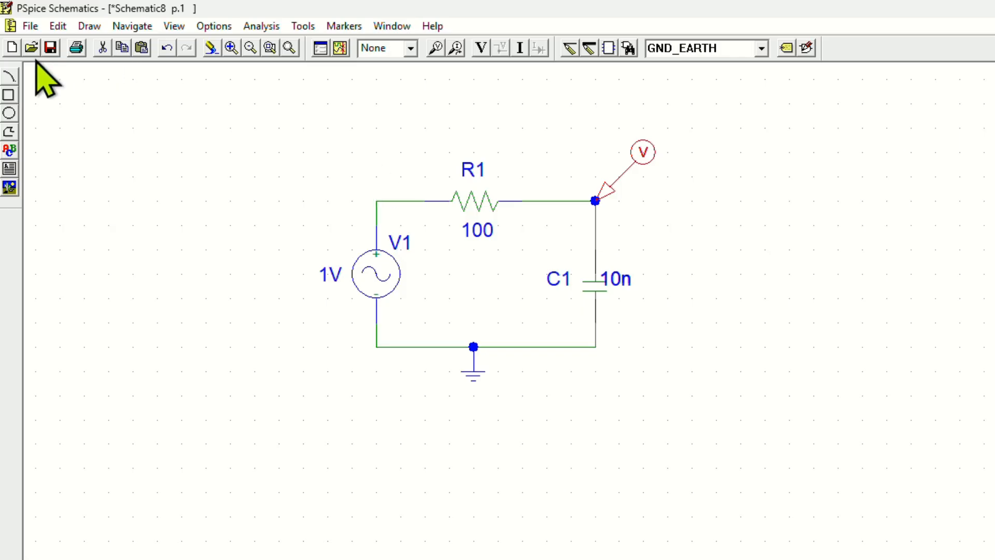
pyautogui.click(51, 48)
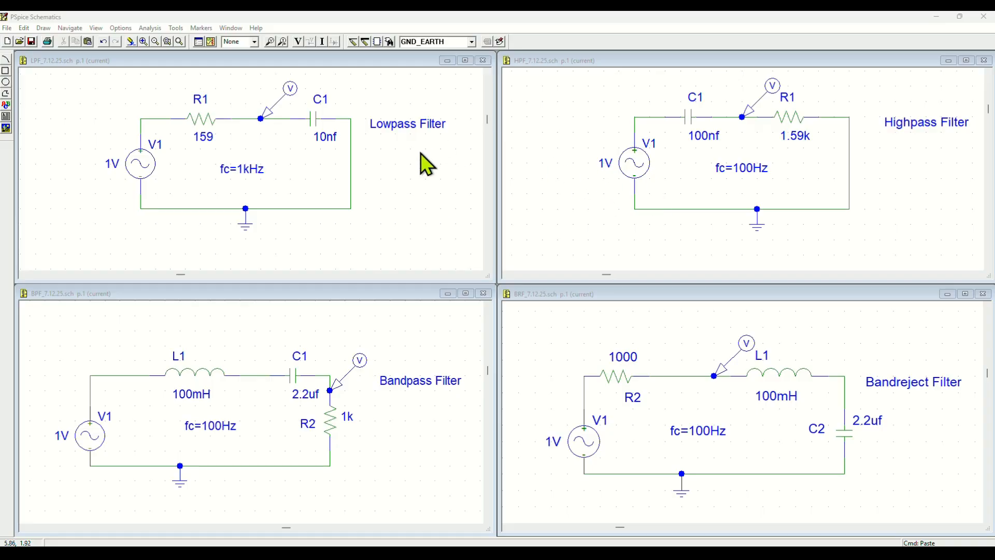
# Step: Extend the cutoff frequency note in the bandpass filter schematic to read fc=100Hz-1kHz
pyautogui.click(218, 431)
pyautogui.doubleClick(221, 427)
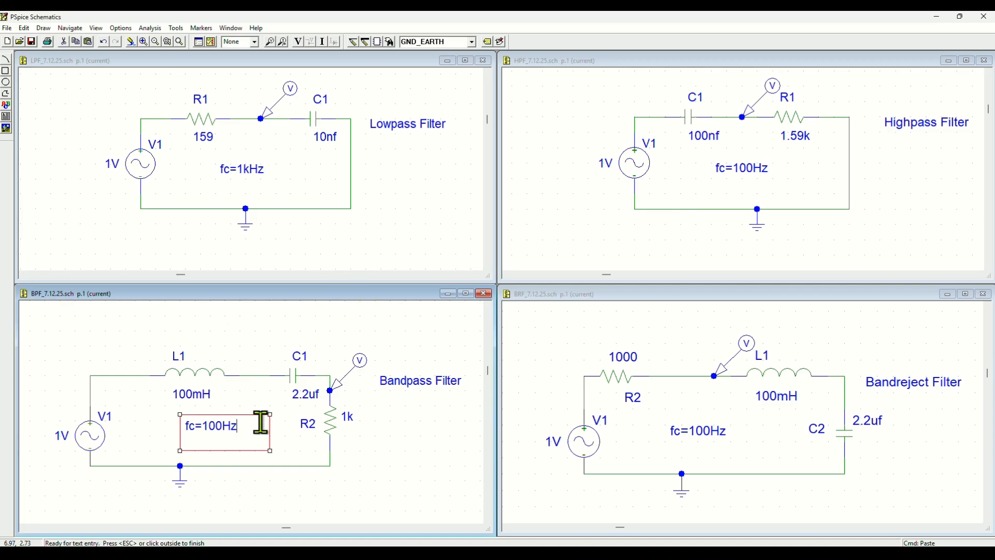
pyautogui.write('-1kHz')
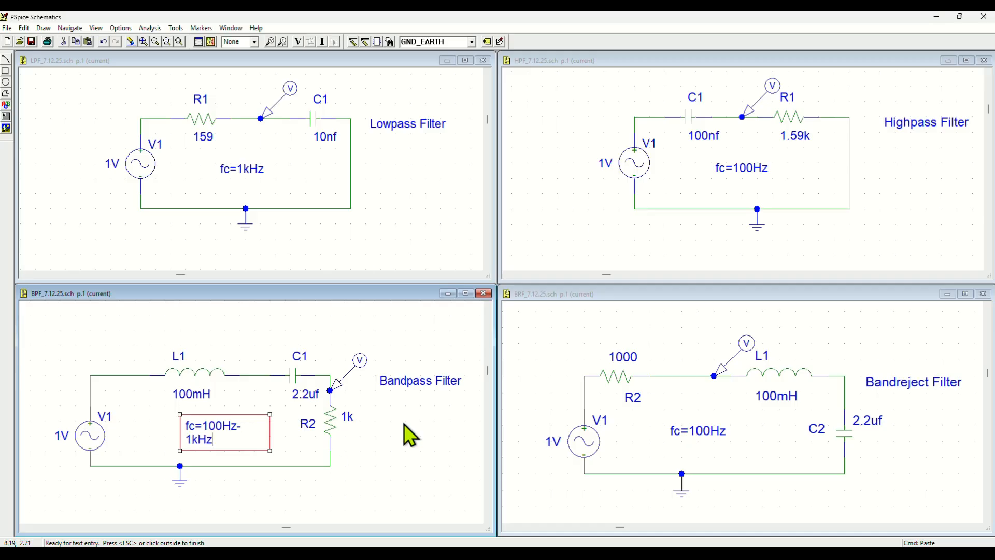
pyautogui.click(426, 419)
# Step: Extend the cutoff frequency note in the bandreject filter schematic to read fc=100Hz-1kHz
pyautogui.click(720, 437)
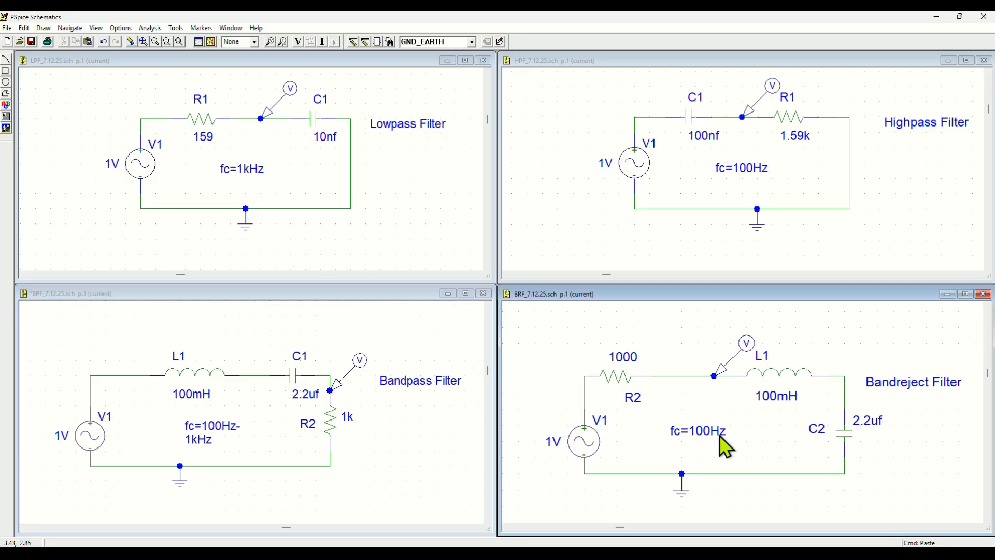
pyautogui.doubleClick(719, 437)
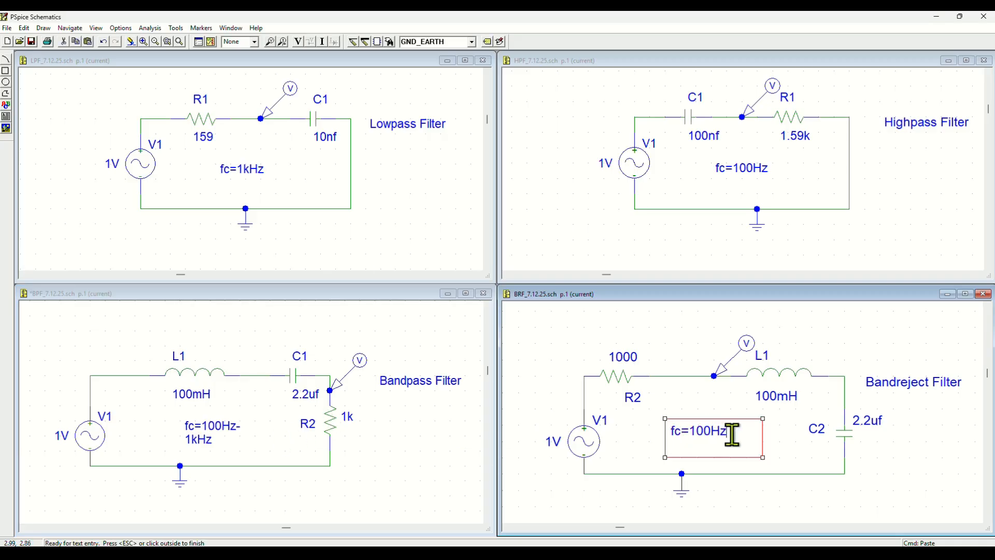
pyautogui.write('- 1kH')
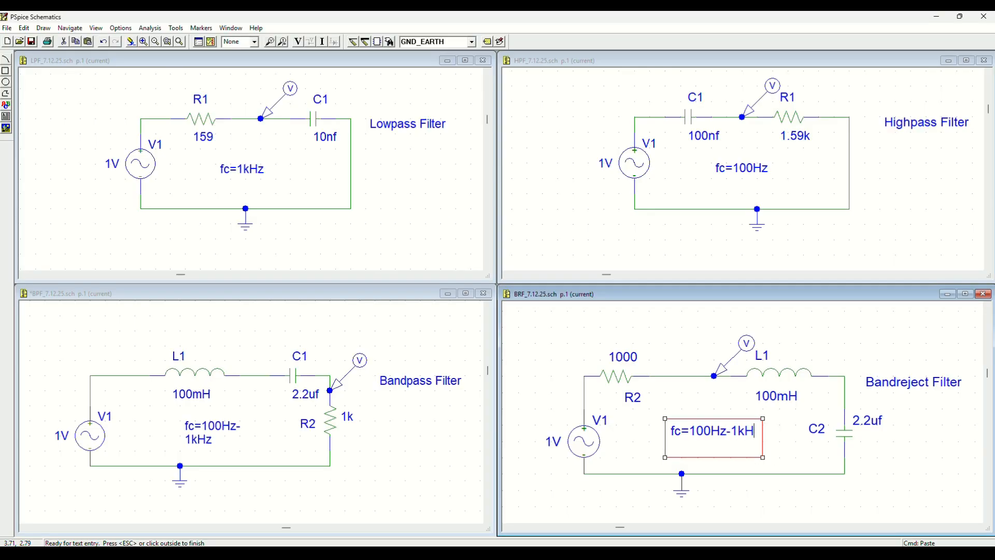
pyautogui.write('z')
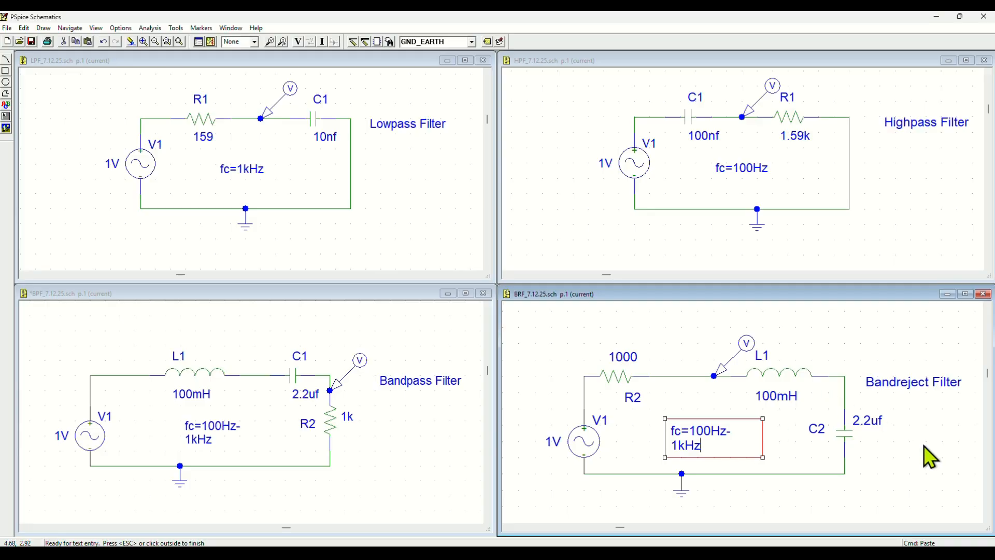
pyautogui.click(924, 447)
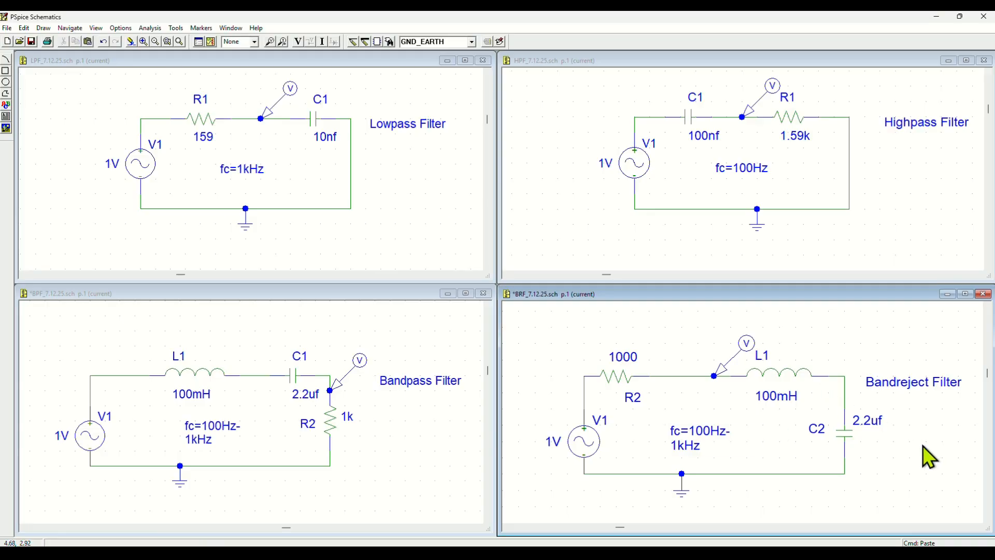
# Step: Check the AC sweep parameters in the lowpass filter schematic's analysis setup, and close the setup
pyautogui.click(375, 196)
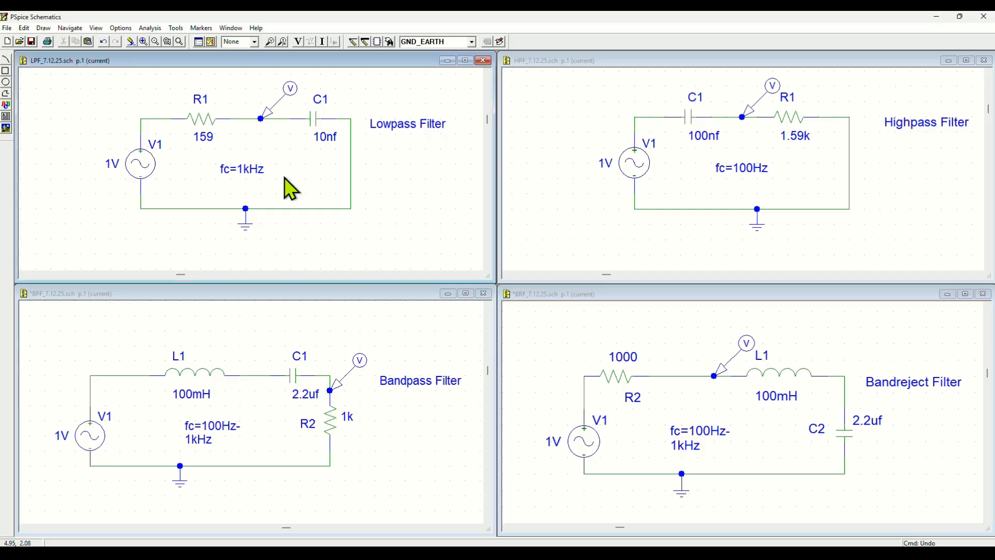
pyautogui.click(148, 167)
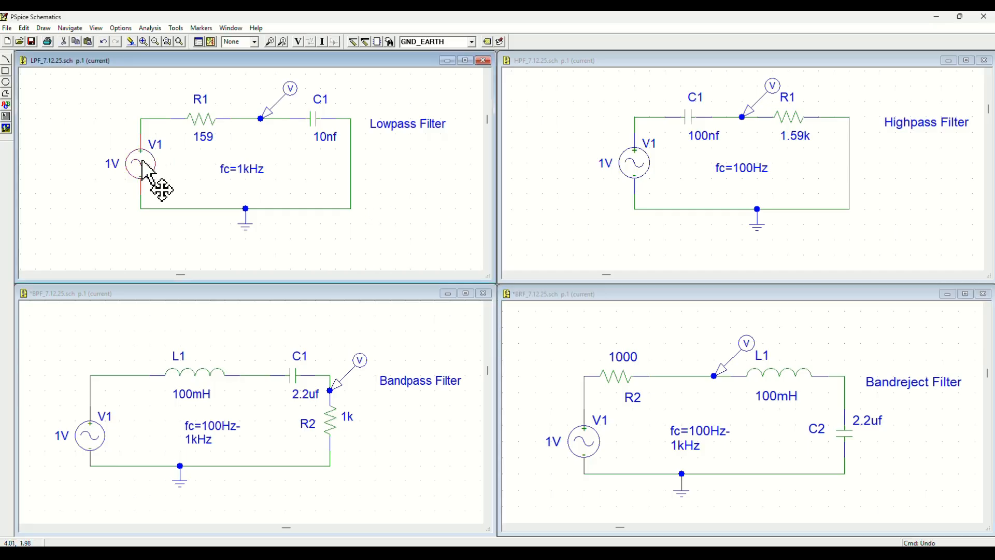
pyautogui.click(198, 42)
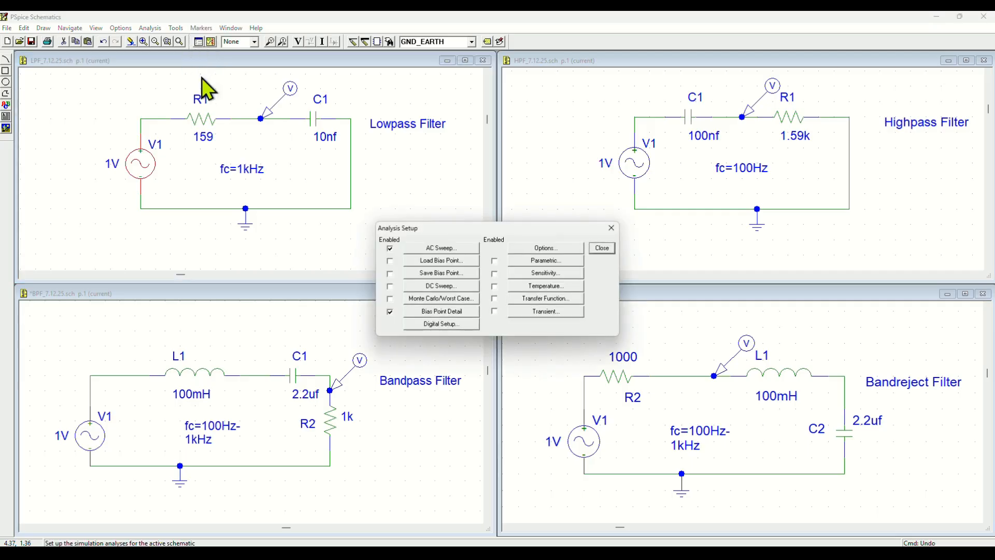
pyautogui.moveTo(442, 229); pyautogui.dragTo(275, 136)
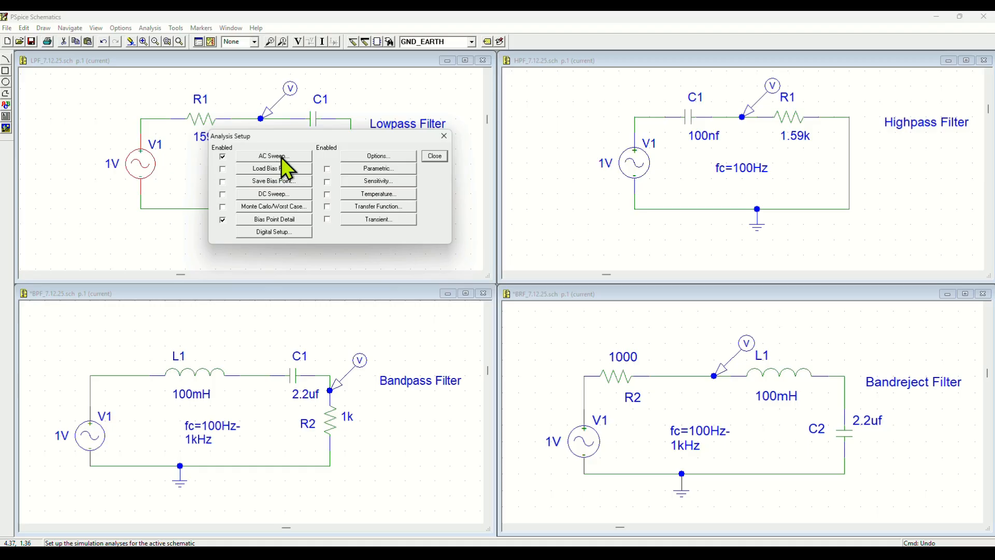
pyautogui.click(282, 157)
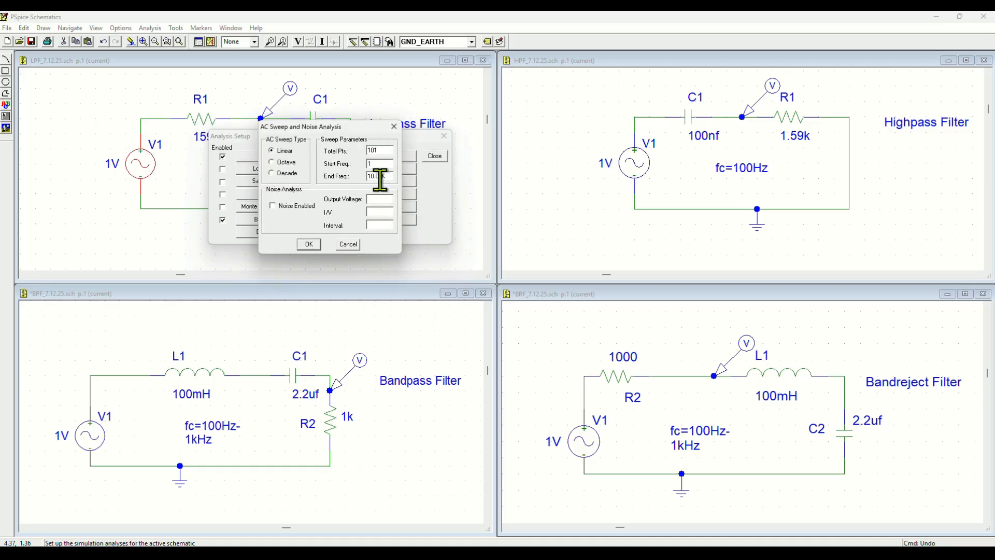
pyautogui.click(308, 245)
pyautogui.click(435, 156)
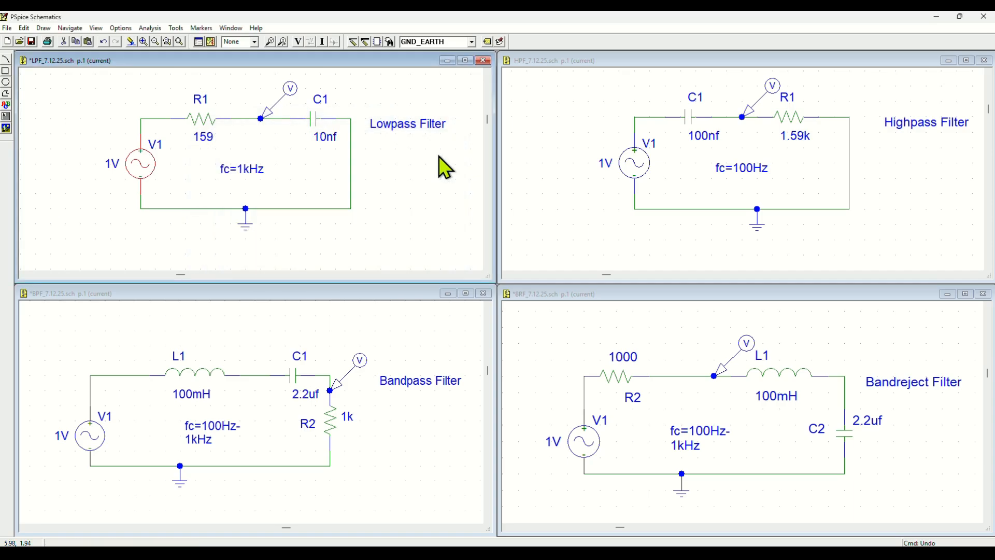
# Step: Simulate the lowpass and bandreject filter circuits in turn, view each frequency response, and return to the schematics after each run
pyautogui.click(396, 158)
pyautogui.doubleClick(396, 158)
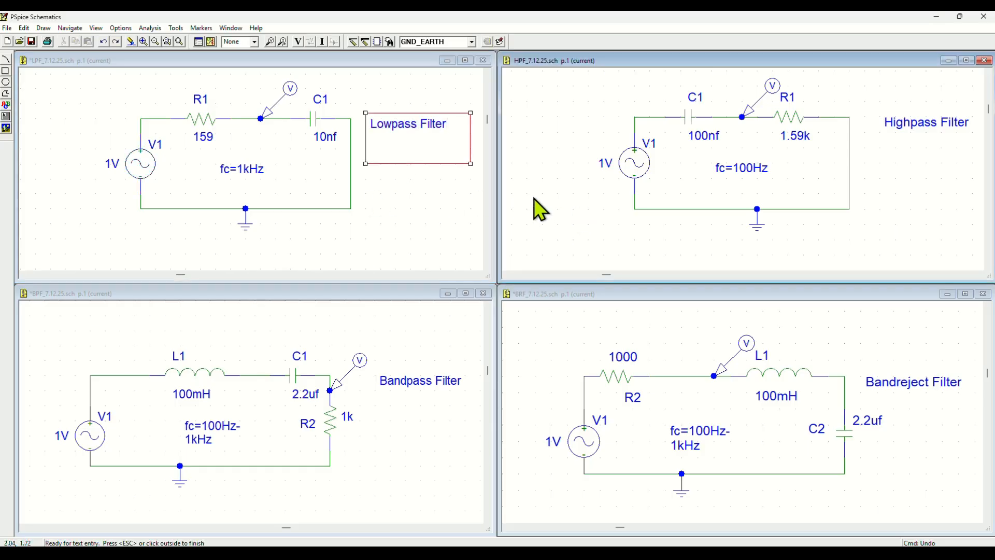
pyautogui.click(405, 199)
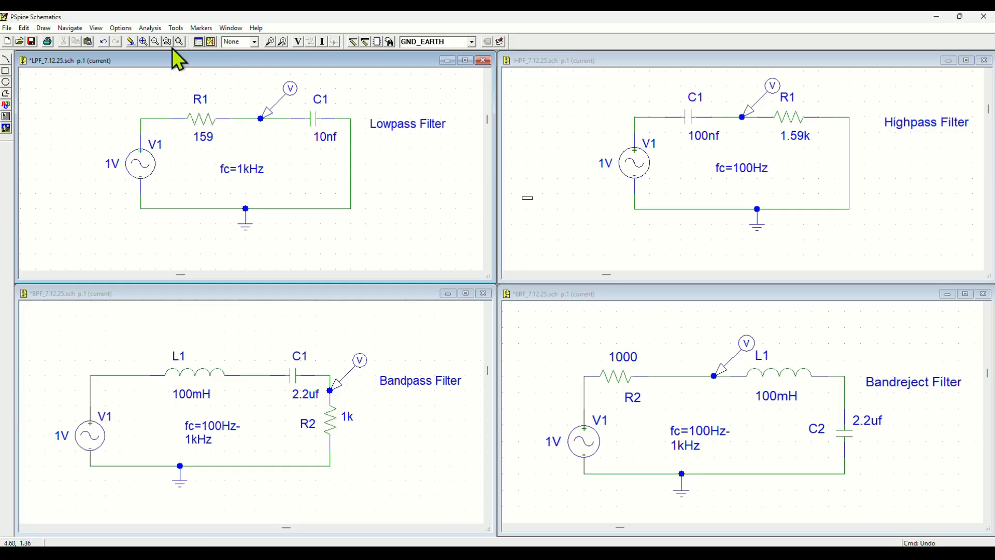
pyautogui.click(211, 41)
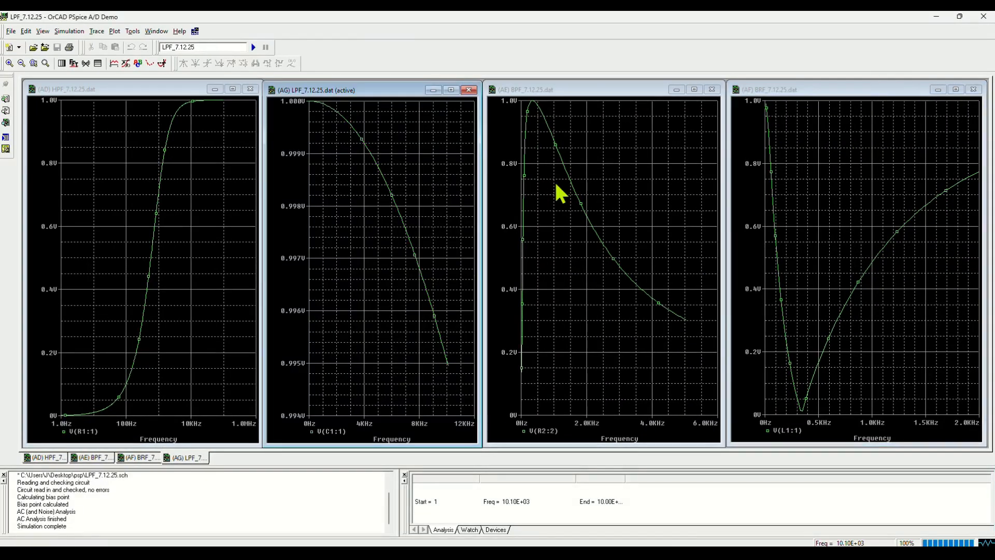
pyautogui.click(937, 18)
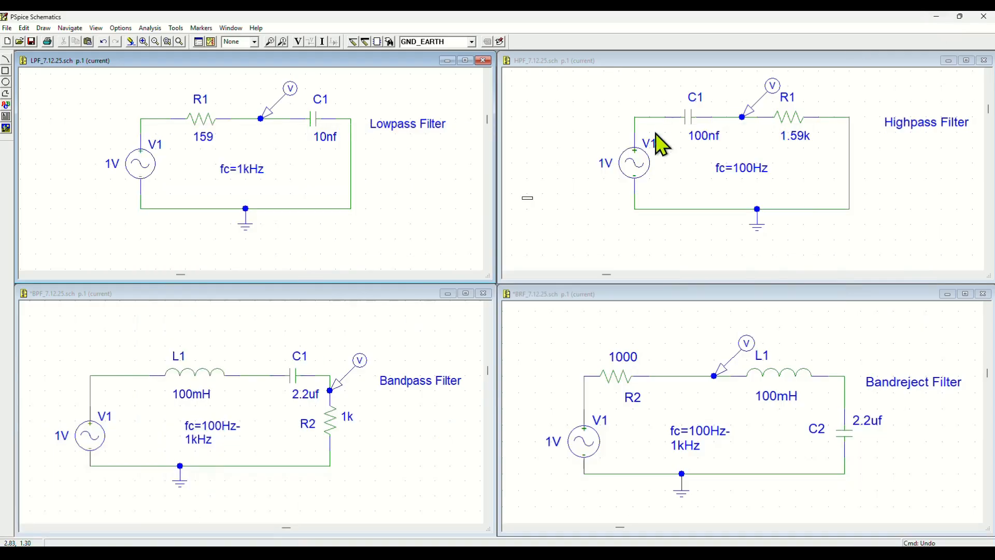
pyautogui.click(211, 41)
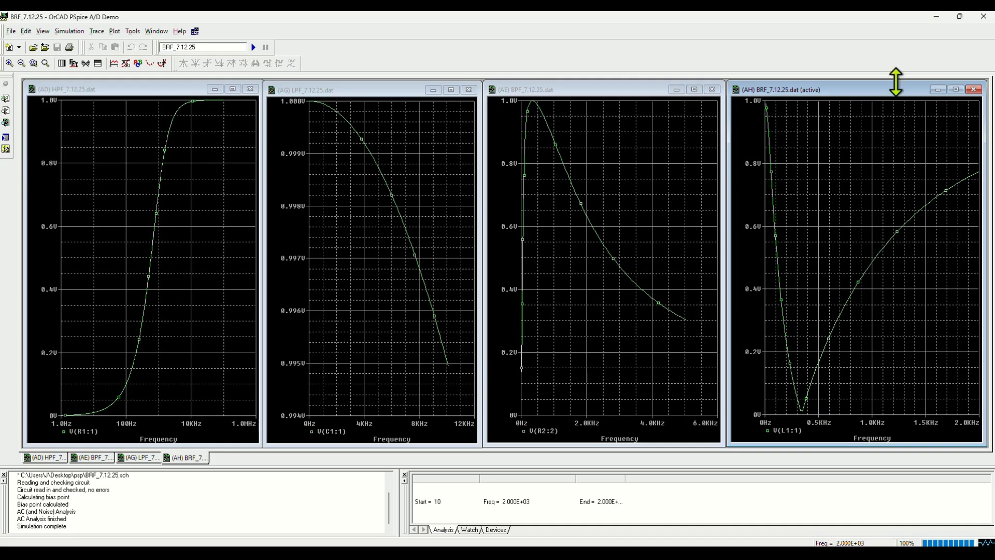
pyautogui.click(936, 16)
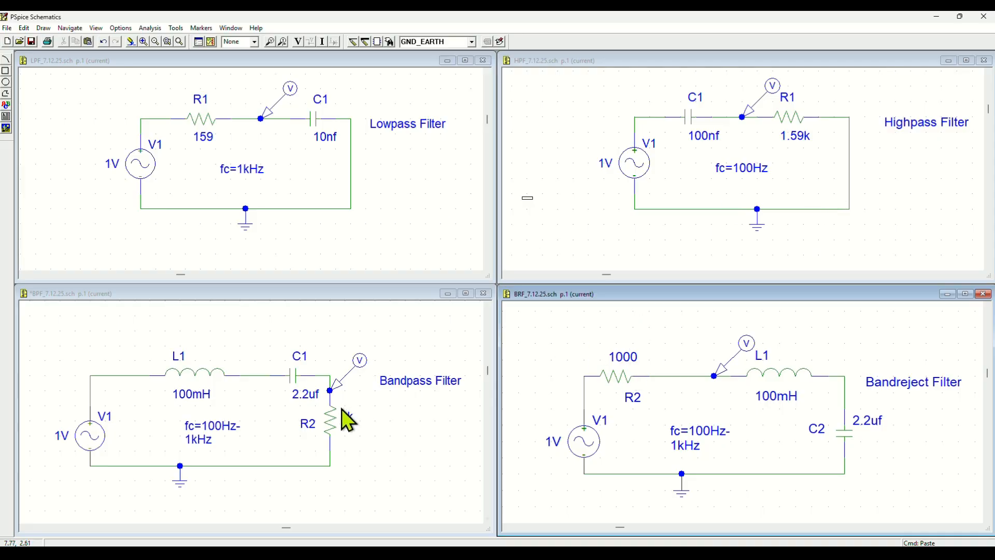
# Step: Set the value of resistor R2 in the bandpass filter schematic to 10
pyautogui.click(354, 427)
pyautogui.click(352, 421)
pyautogui.doubleClick(352, 425)
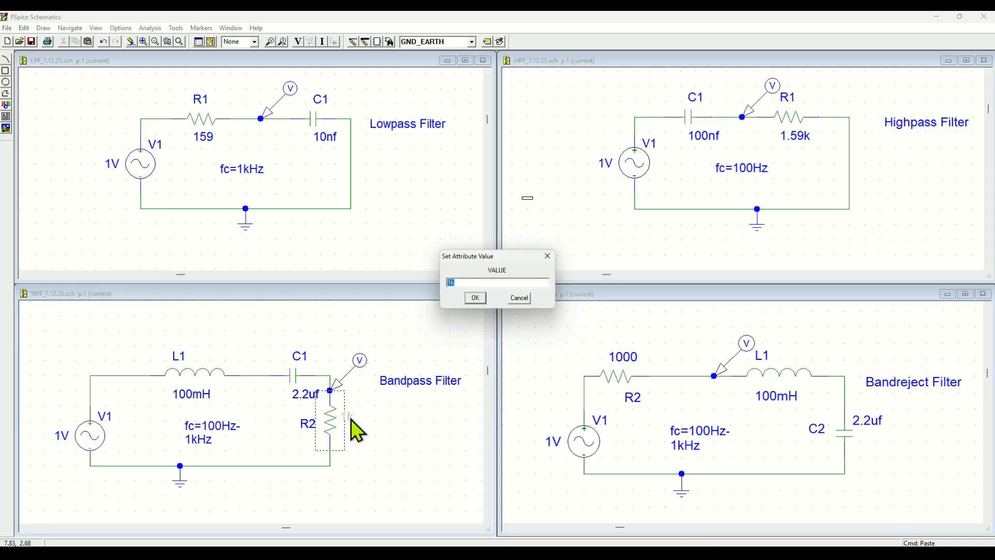
pyautogui.click(452, 282)
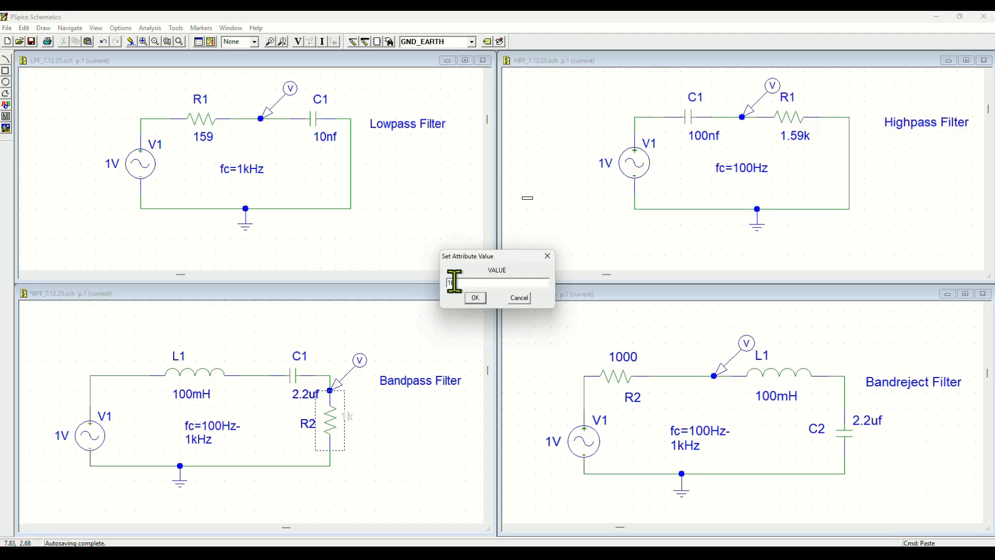
pyautogui.click(478, 298)
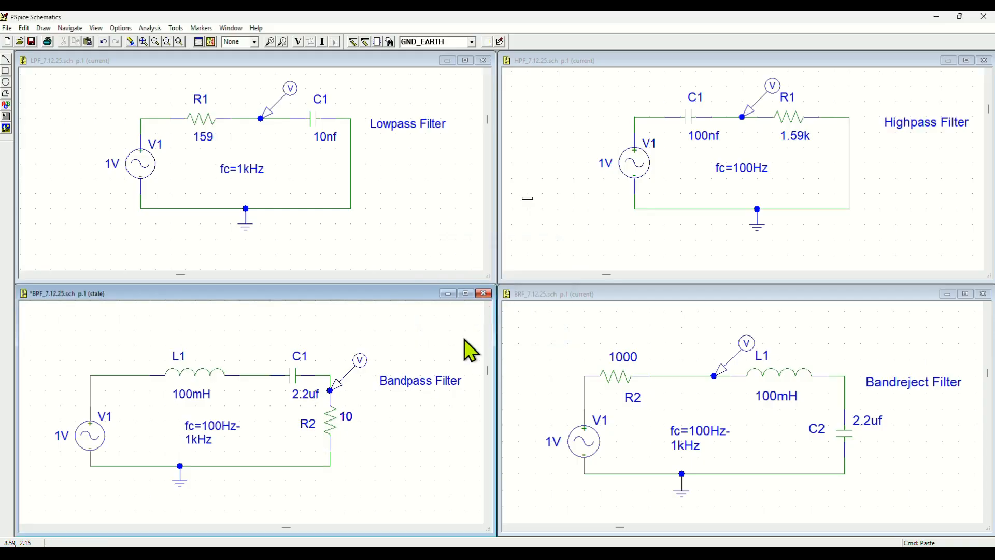
# Step: Set the value of resistor R2 in the bandreject filter schematic to 10
pyautogui.click(631, 375)
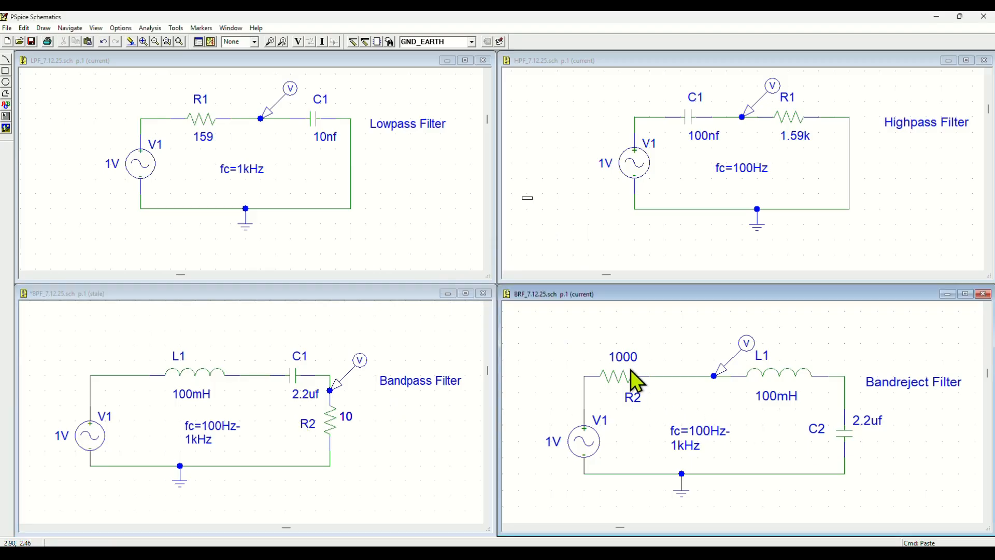
pyautogui.click(633, 358)
pyautogui.doubleClick(634, 359)
pyautogui.click(465, 282)
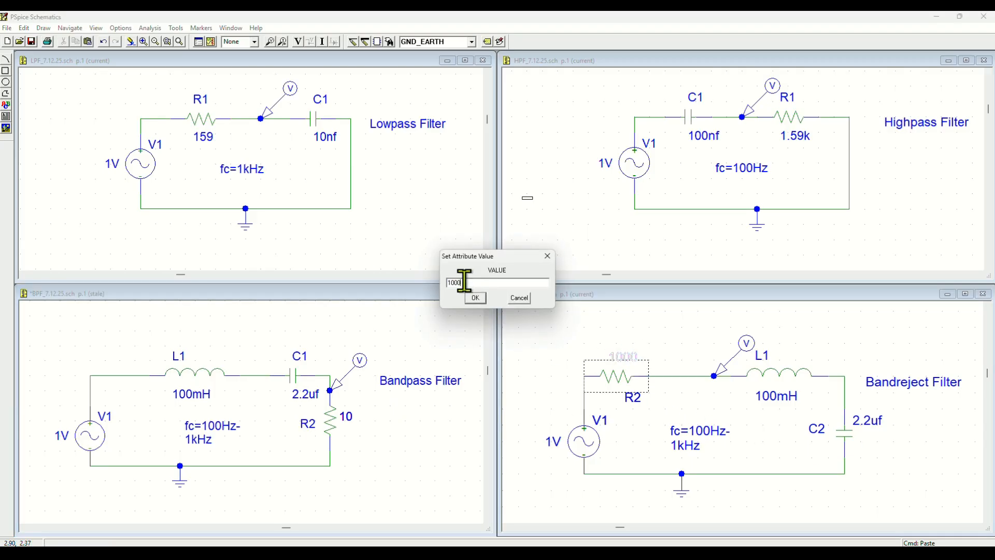
pyautogui.press('BackSpace')
pyautogui.press('BackSpace')
pyautogui.click(475, 298)
# Step: Simulate the bandpass filter with its new resistor value, view the response, and return to the schematics
pyautogui.click(462, 306)
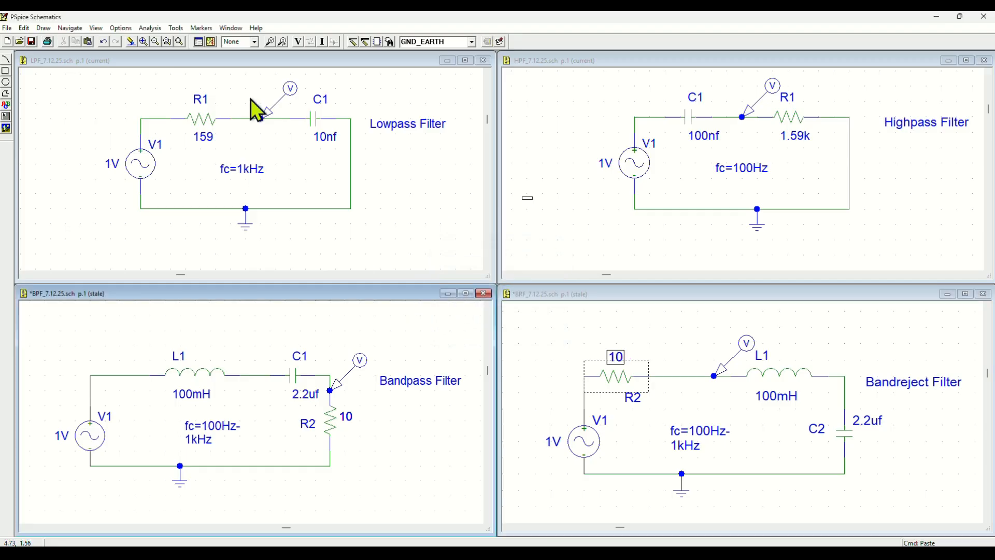
pyautogui.click(211, 41)
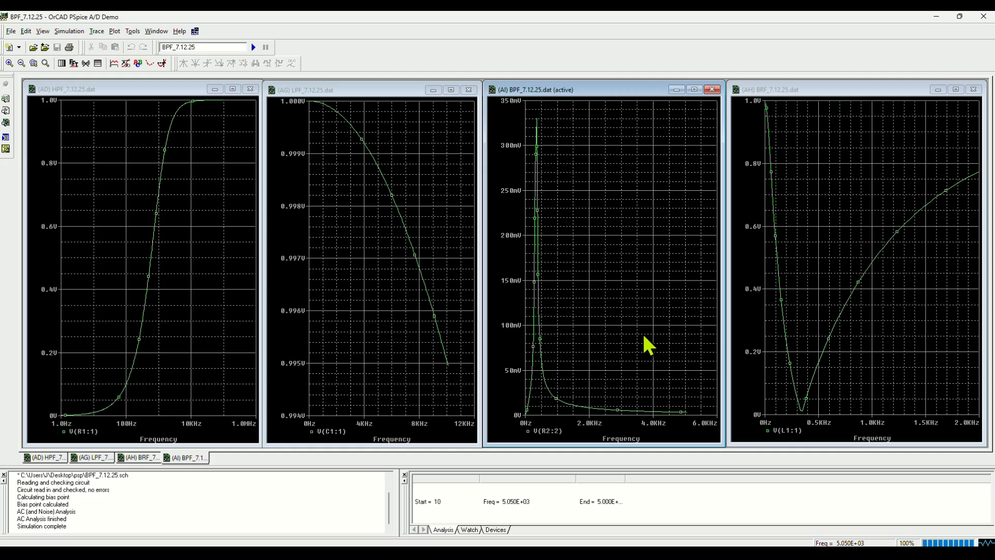
pyautogui.click(933, 17)
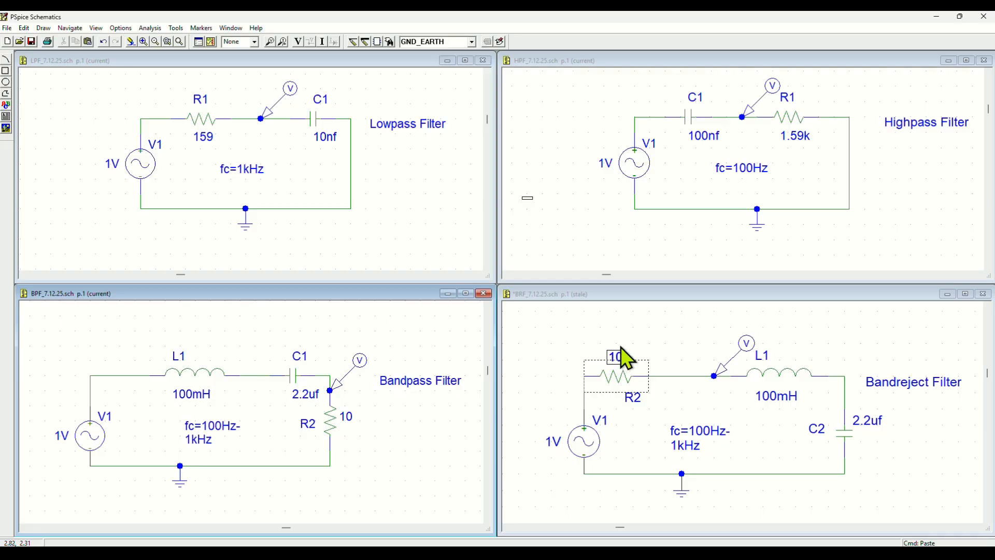
# Step: Deselect R2 in the bandreject filter, simulate that circuit, view the response, and return to the schematics
pyautogui.click(674, 409)
pyautogui.click(692, 338)
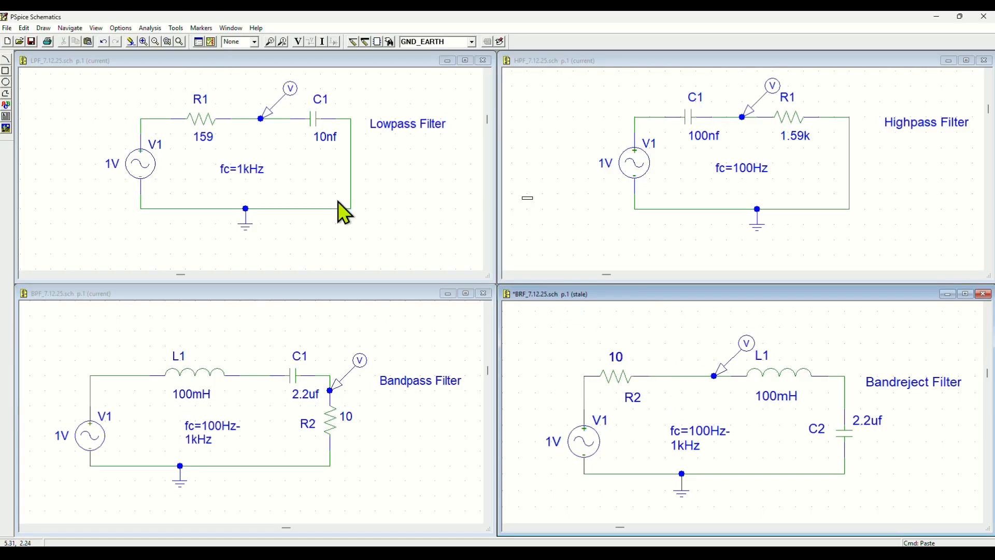
pyautogui.click(212, 42)
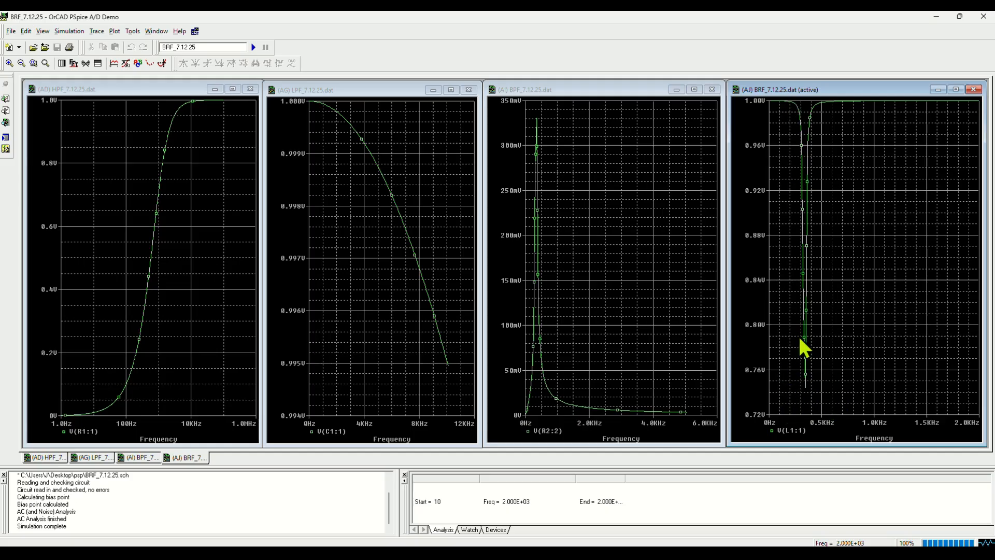
pyautogui.click(934, 17)
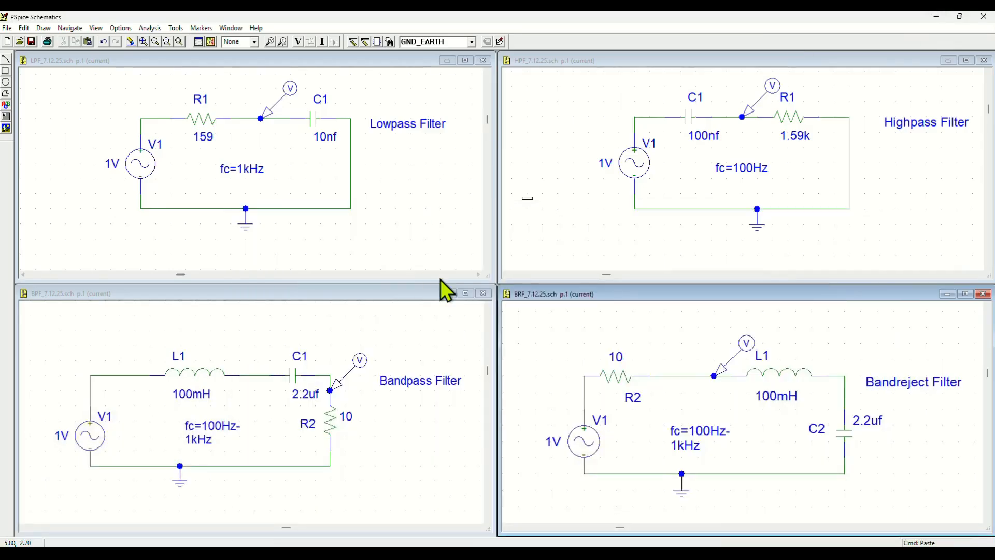
# Step: Inspect the attributes of the V1 source in the lowpass filter schematic, and close them without changes
pyautogui.click(374, 241)
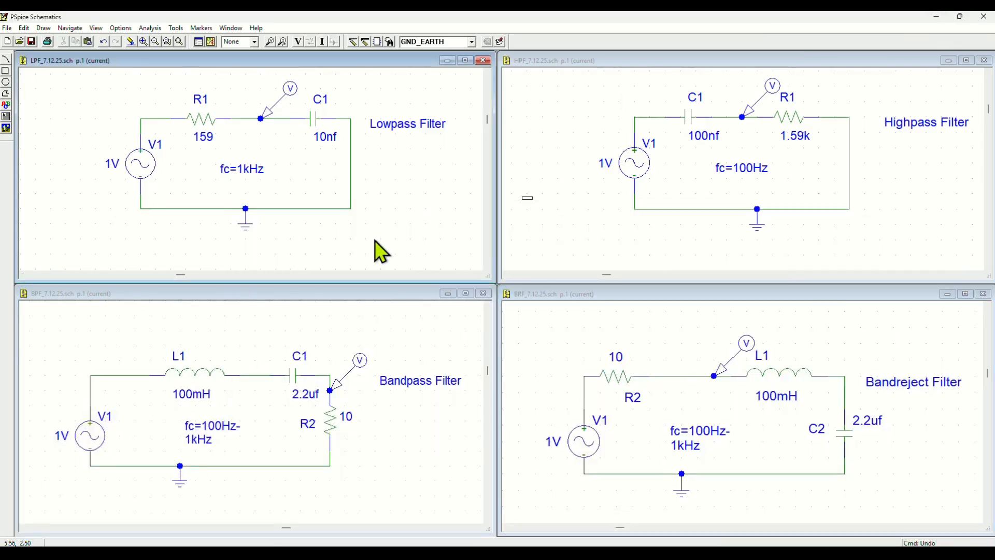
pyautogui.click(535, 252)
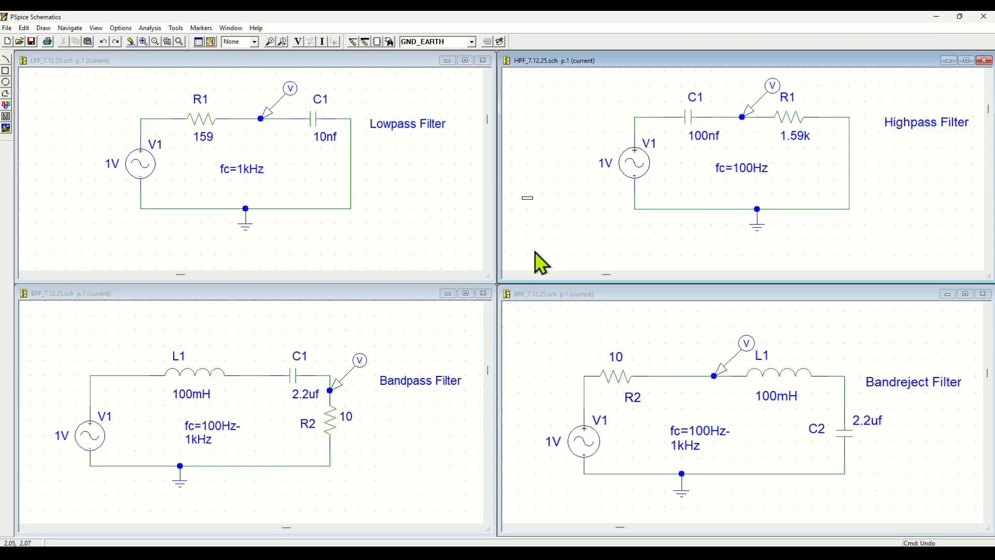
pyautogui.click(473, 251)
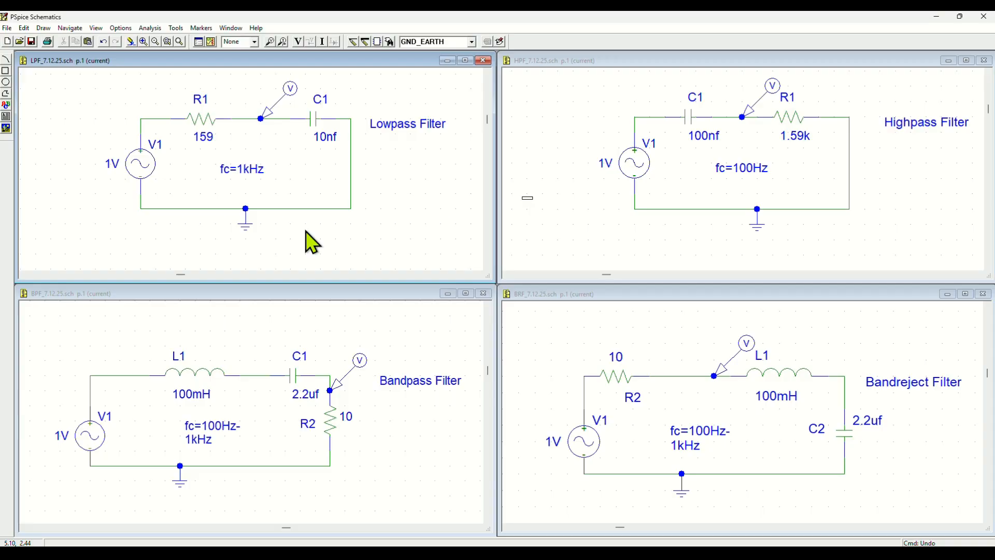
pyautogui.click(145, 170)
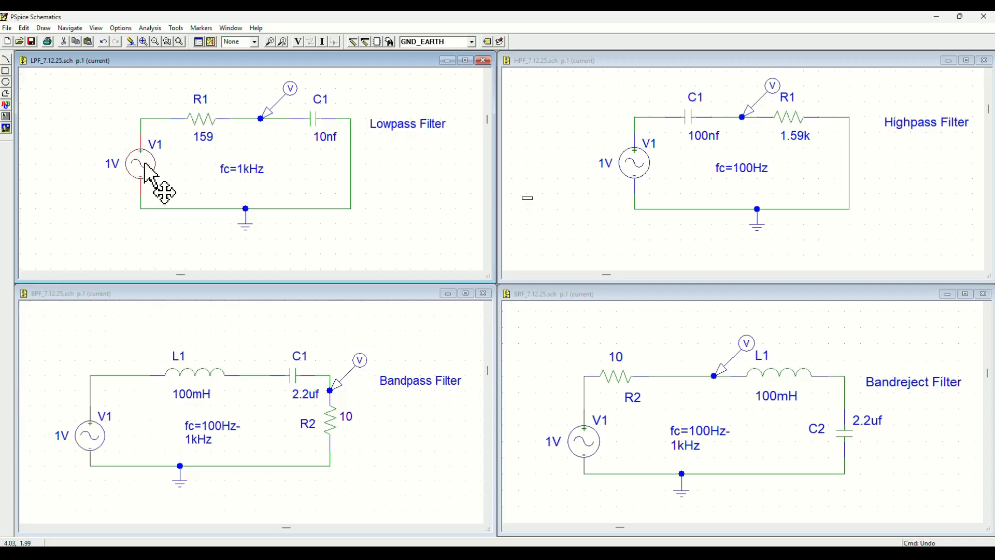
pyautogui.doubleClick(147, 168)
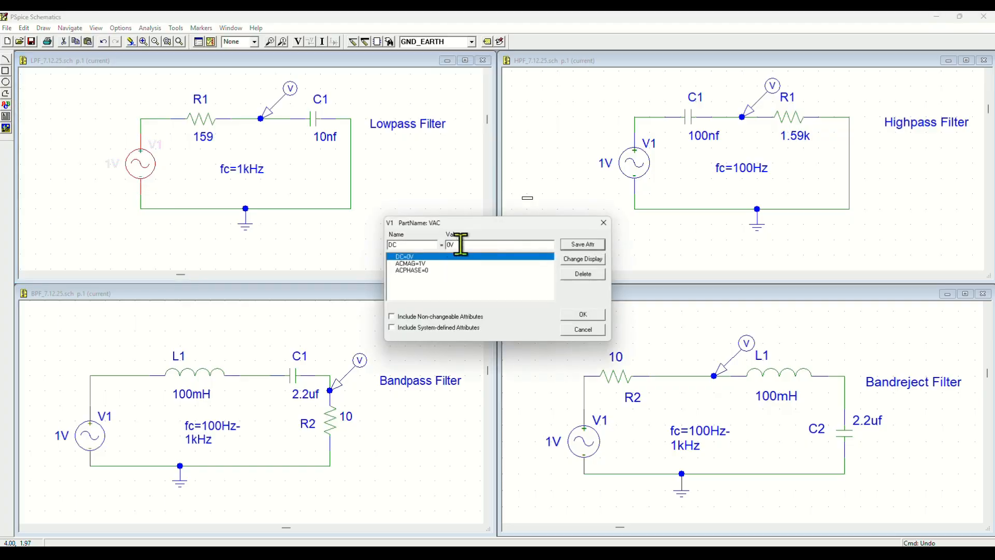
pyautogui.moveTo(470, 223); pyautogui.dragTo(321, 167)
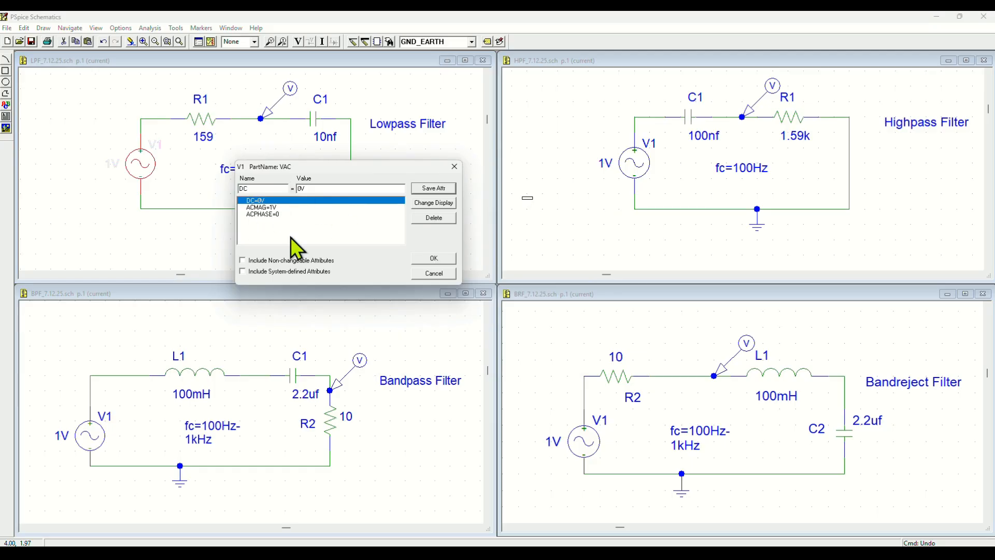
pyautogui.click(450, 170)
# Step: Change the lowpass filter's AC sweep type to Decade, rerun its simulation, and return to the schematics
pyautogui.click(200, 43)
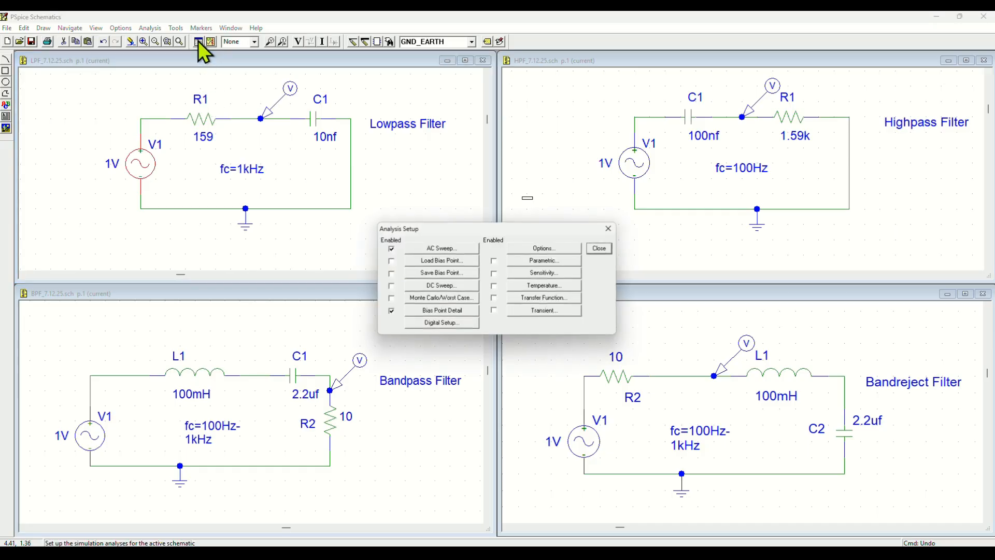
pyautogui.moveTo(460, 230); pyautogui.dragTo(365, 179)
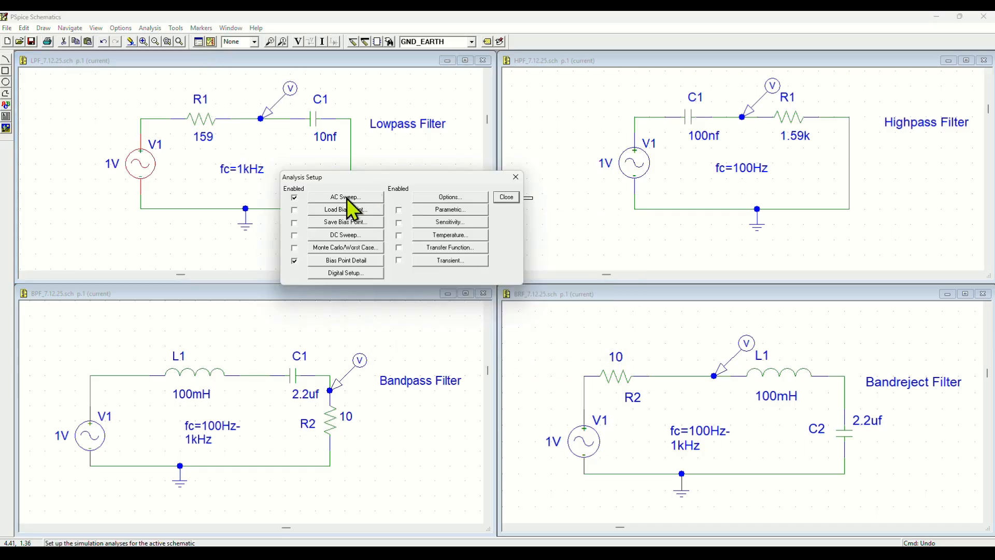
pyautogui.click(362, 200)
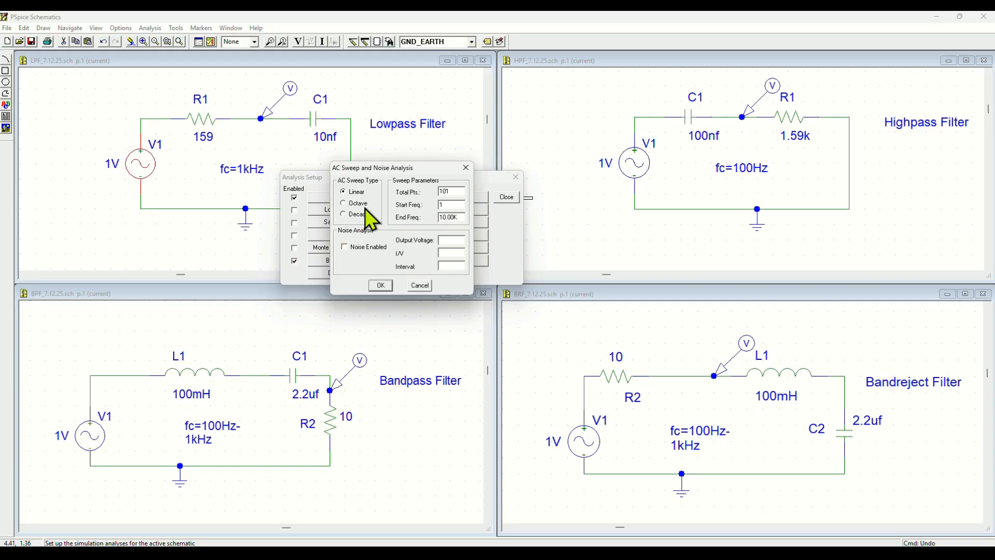
pyautogui.click(343, 214)
pyautogui.click(380, 285)
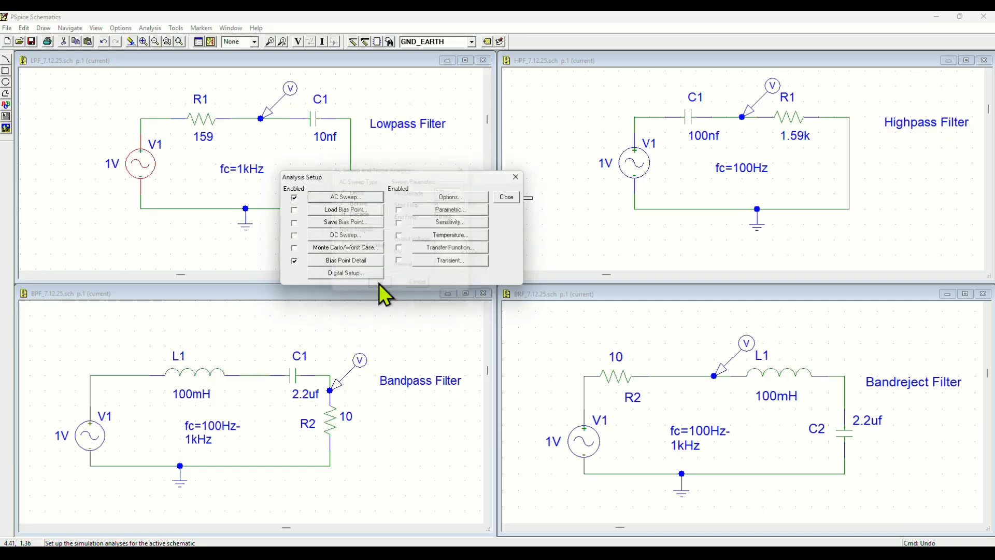
pyautogui.click(507, 197)
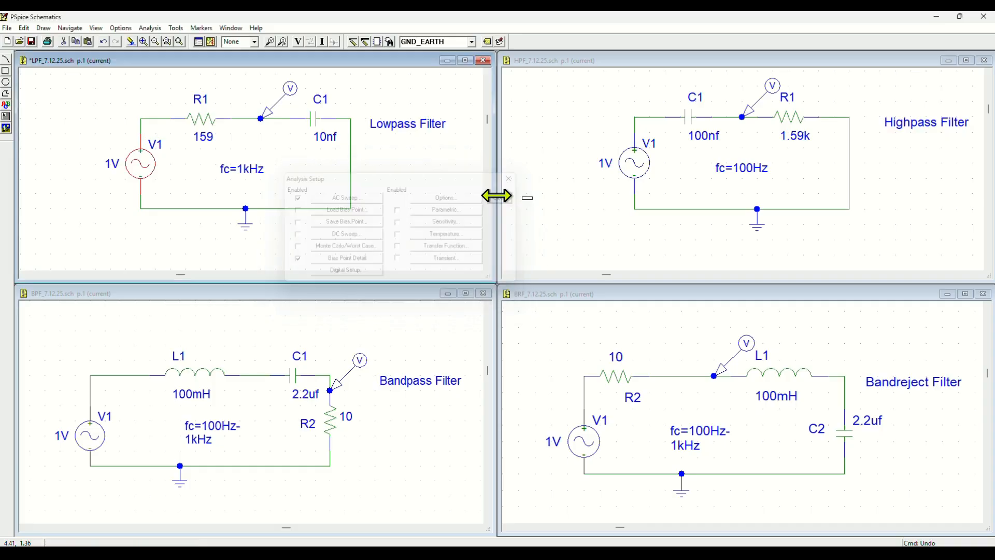
pyautogui.click(211, 43)
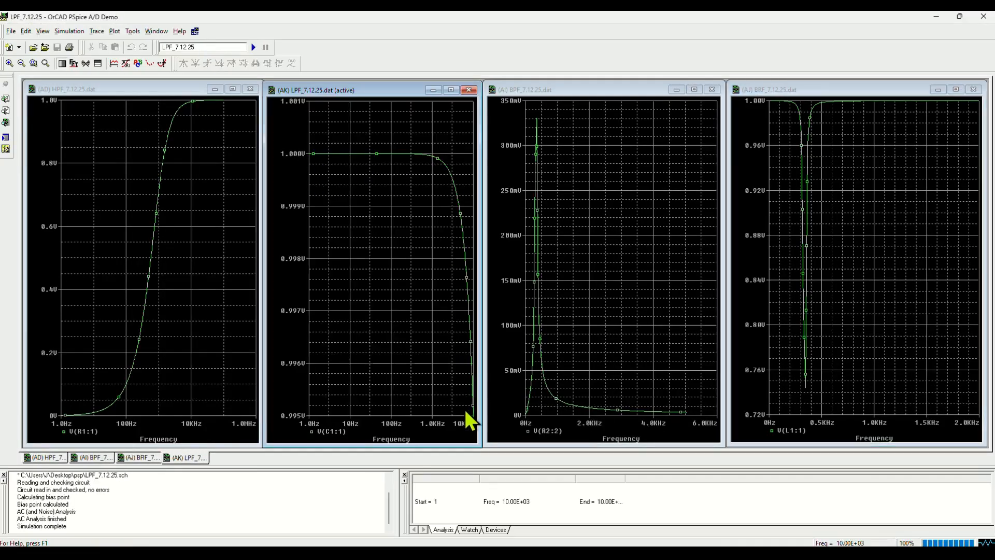
pyautogui.click(937, 16)
# Step: Check the AC sweep type and parameters in the highpass filter schematic's analysis setup, and close the setup
pyautogui.click(555, 189)
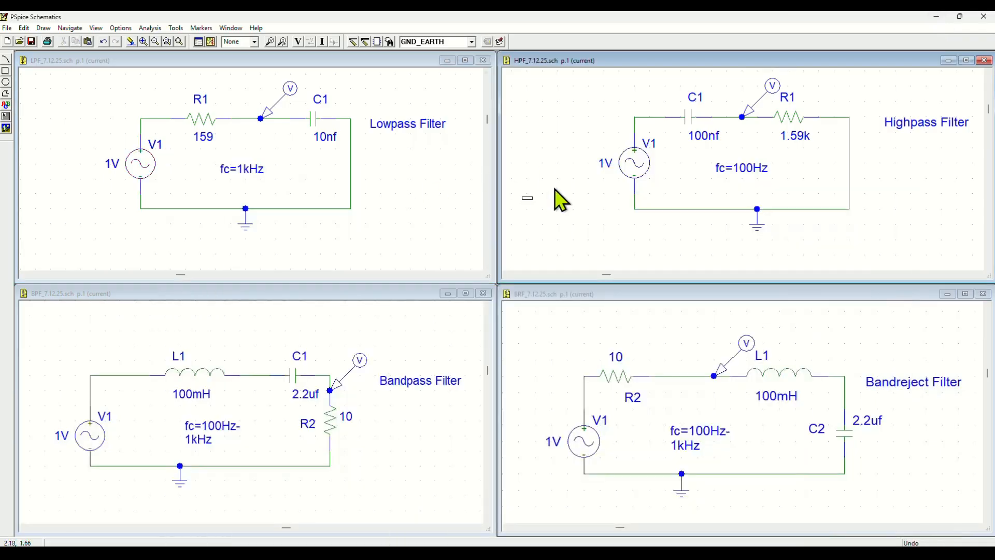
pyautogui.click(202, 43)
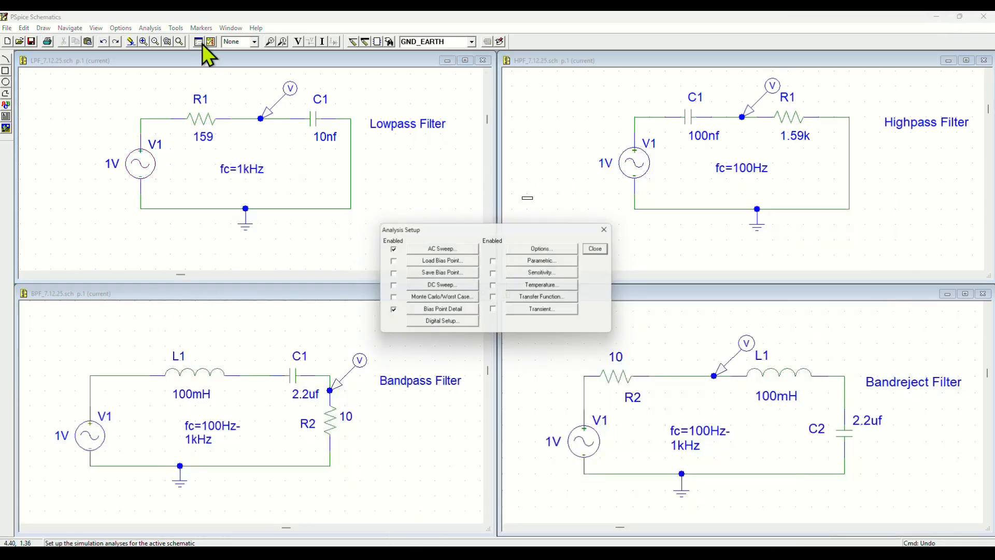
pyautogui.click(438, 248)
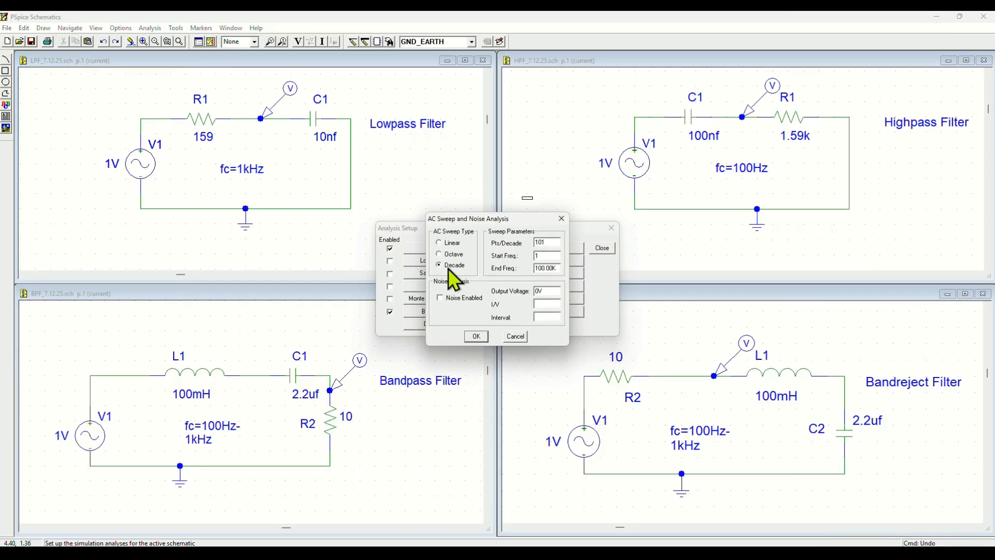
pyautogui.click(471, 336)
pyautogui.click(602, 249)
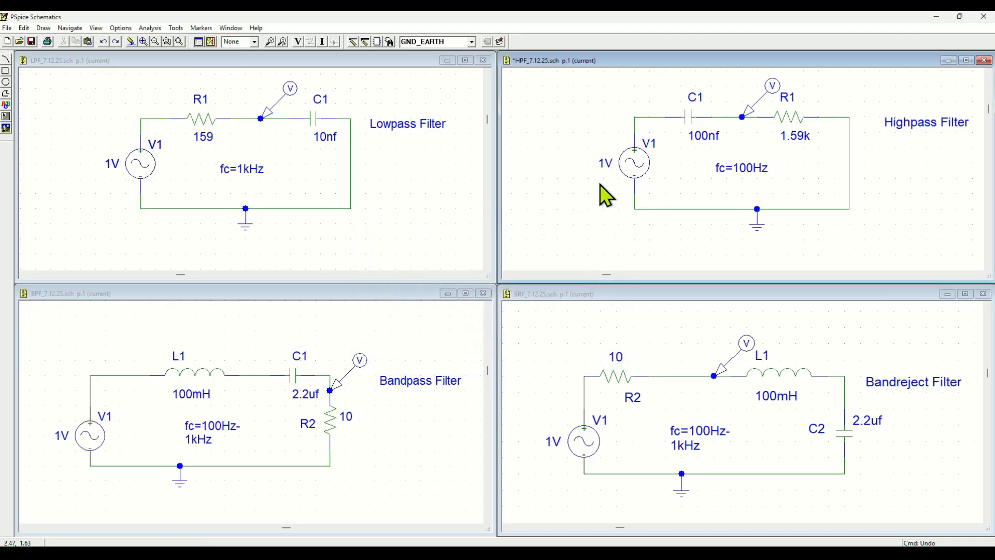
# Step: Change the bandpass filter's AC sweep type to Decade in its analysis setup
pyautogui.click(361, 330)
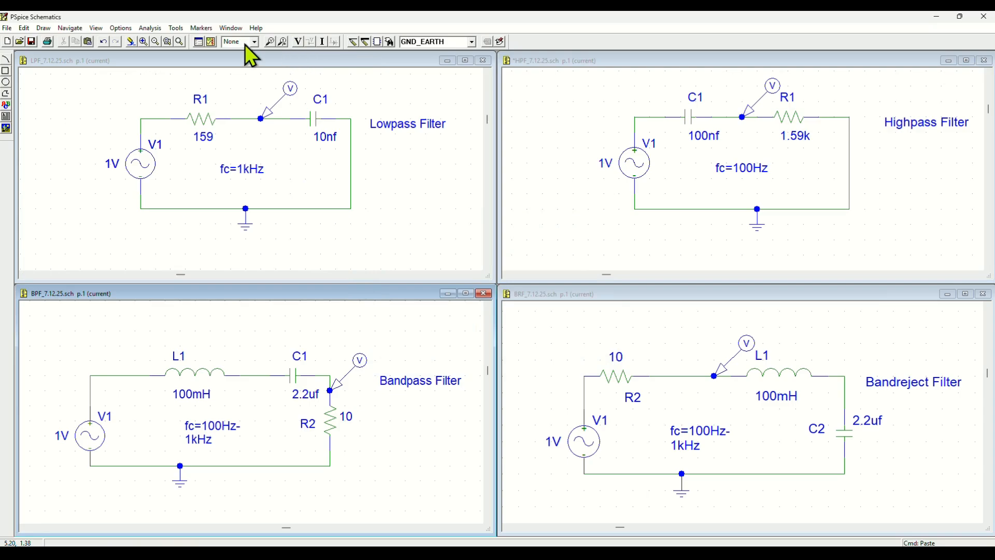
pyautogui.click(199, 42)
pyautogui.click(422, 247)
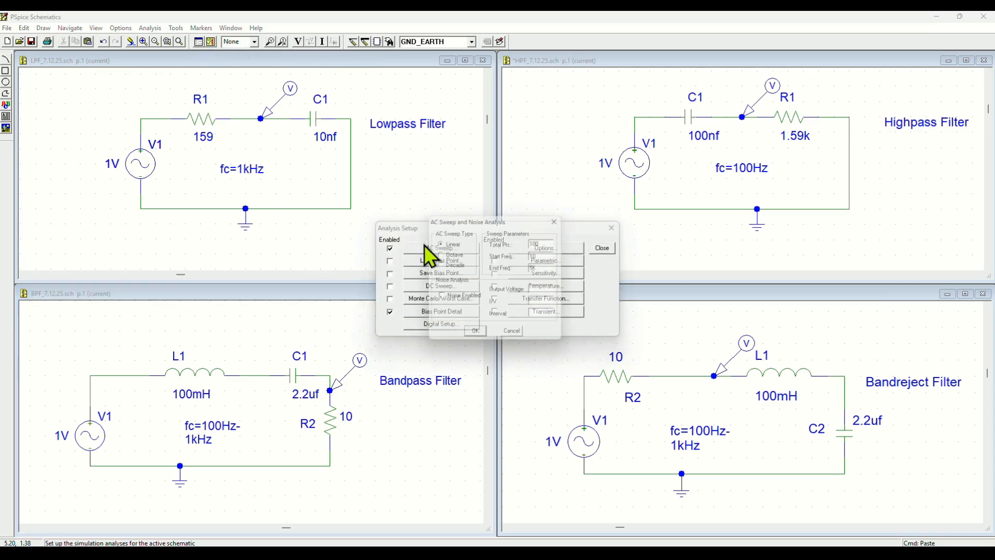
pyautogui.click(458, 270)
pyautogui.click(477, 332)
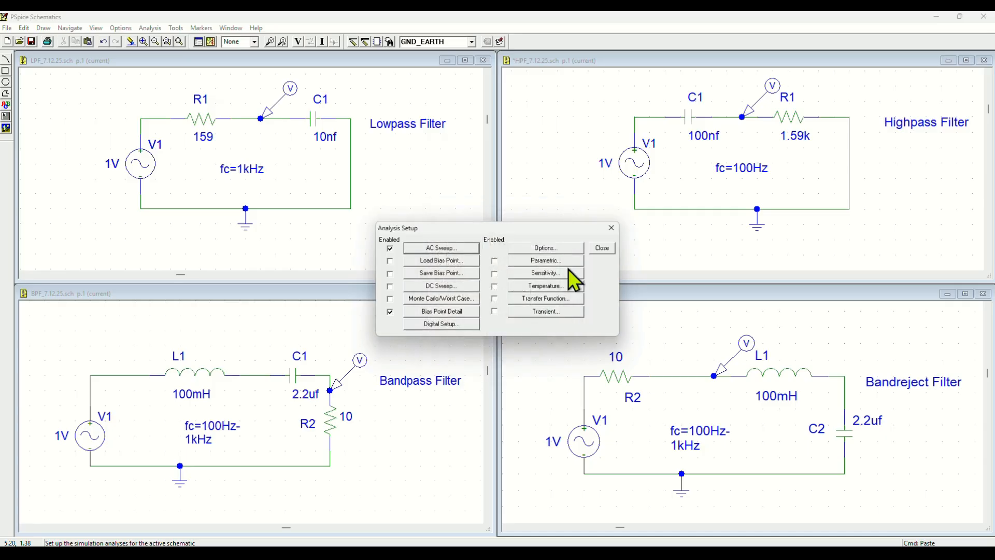
pyautogui.click(602, 248)
# Step: Change the bandreject filter's AC sweep type from Linear to Decade in its analysis setup
pyautogui.click(582, 360)
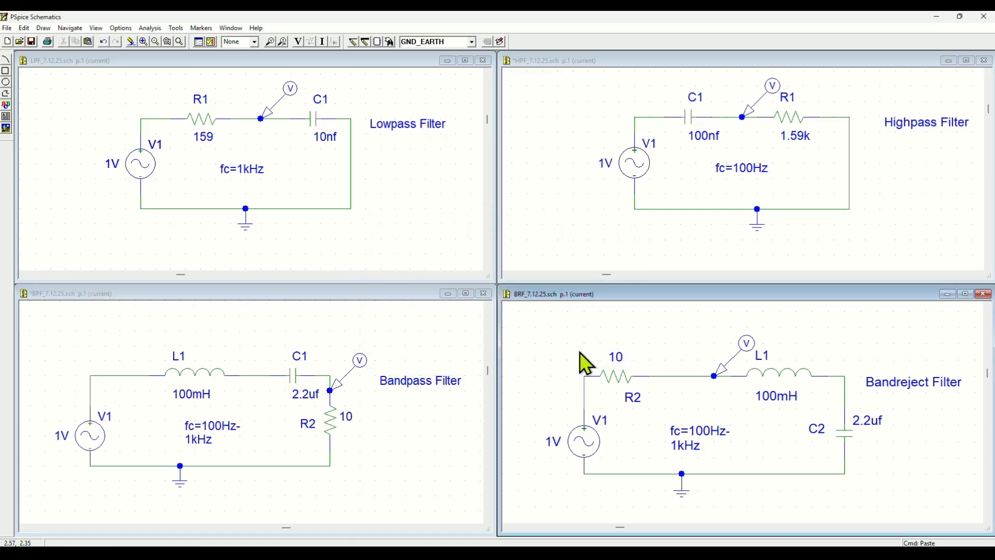
pyautogui.click(199, 43)
pyautogui.click(436, 250)
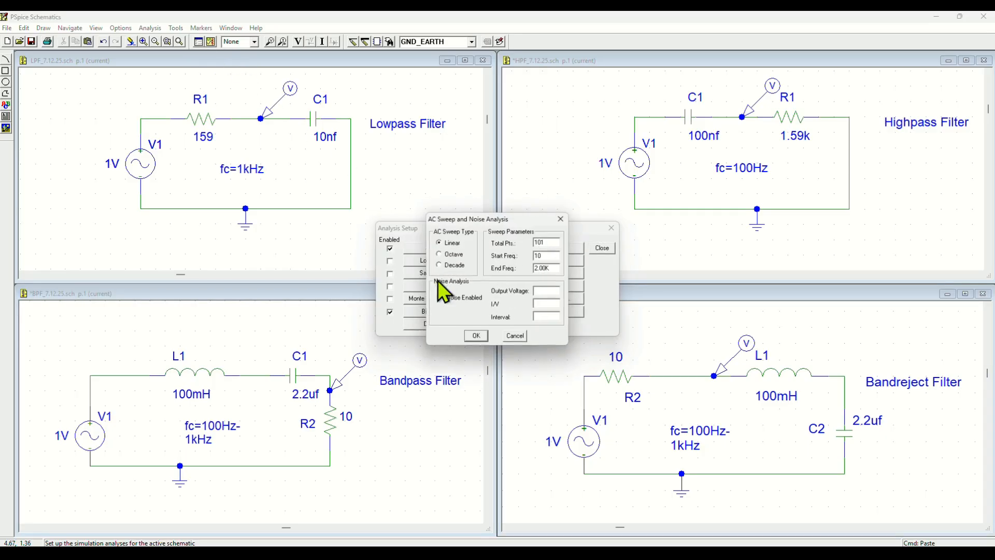
pyautogui.click(476, 336)
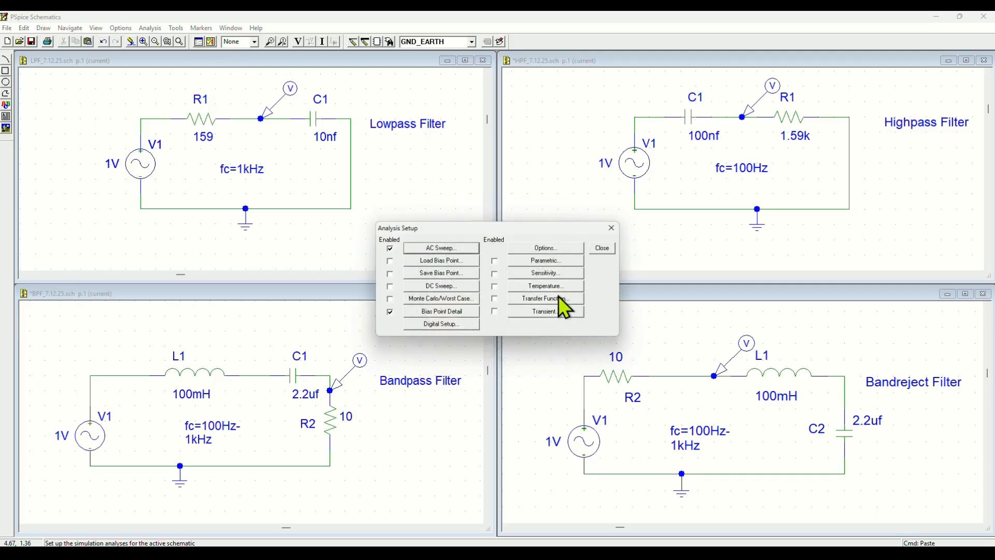
pyautogui.click(602, 249)
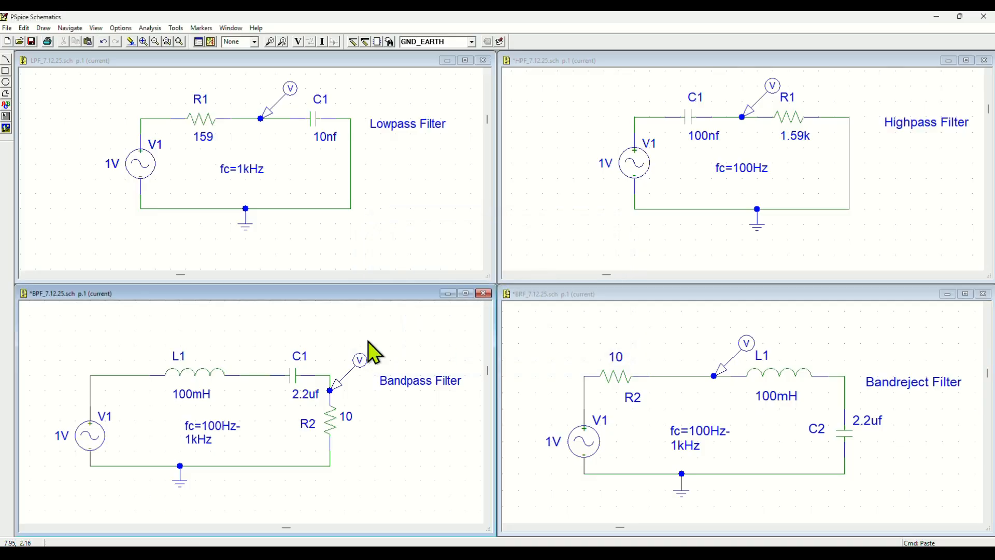
# Step: Simulate the bandpass and bandreject filter circuits one after the other, view each frequency response, and return to the schematics
pyautogui.click(212, 42)
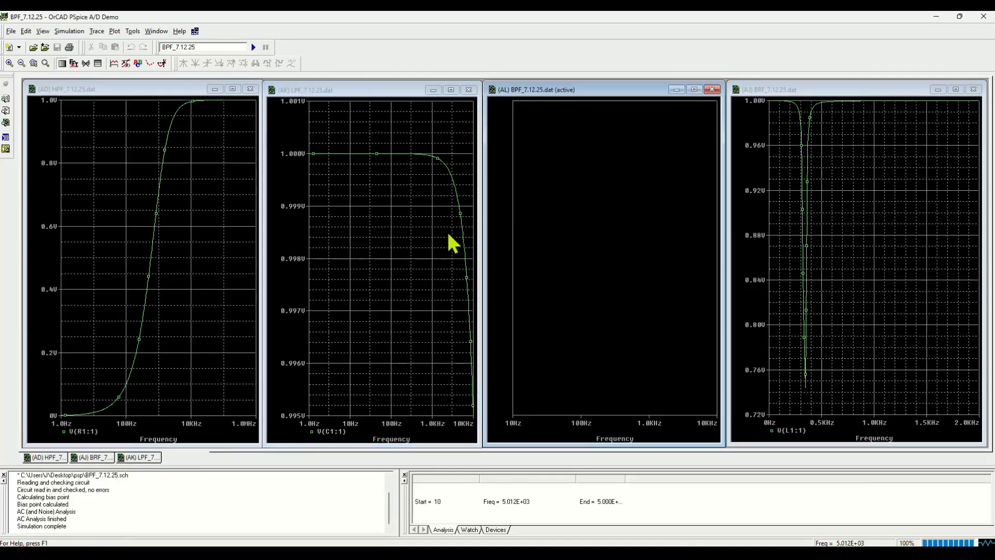
pyautogui.click(931, 17)
pyautogui.click(655, 343)
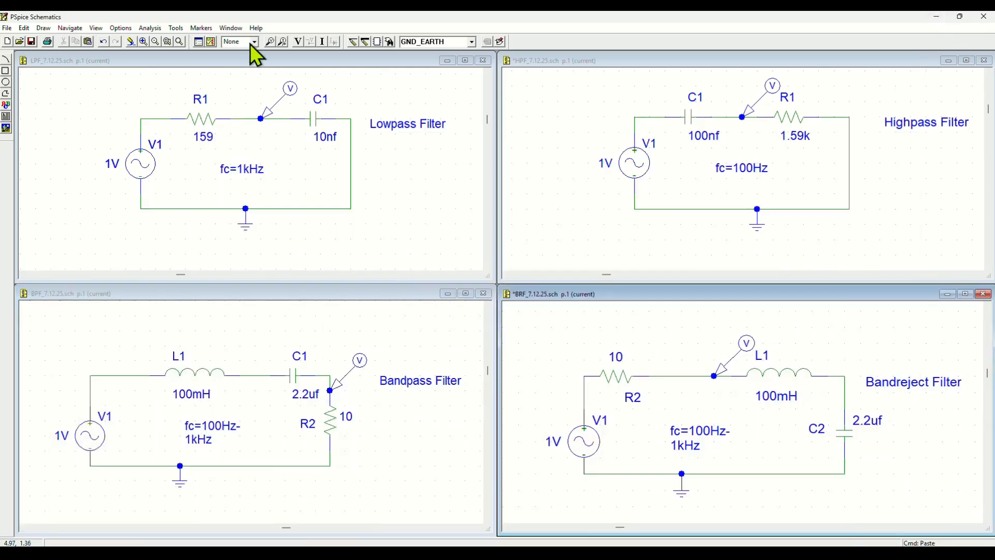
pyautogui.click(210, 42)
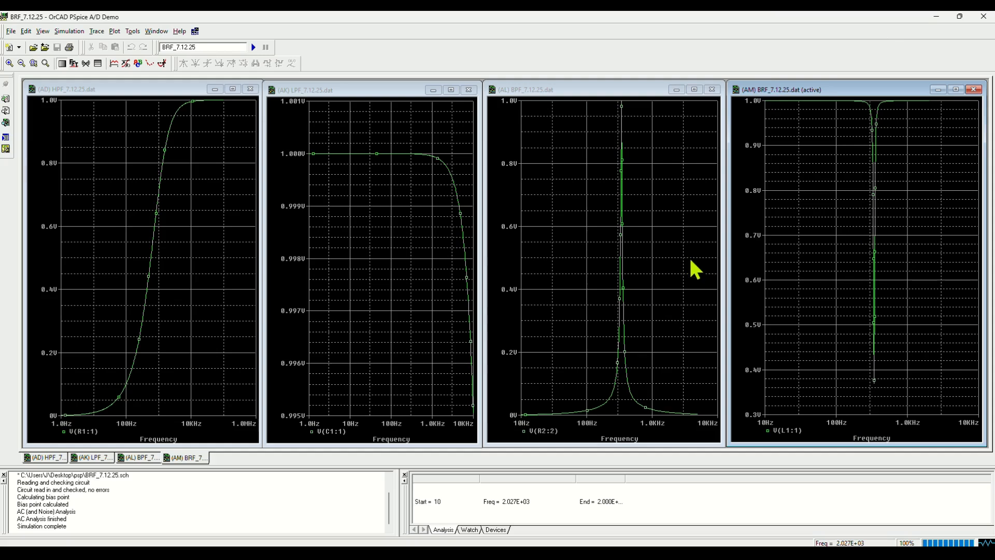
pyautogui.click(933, 16)
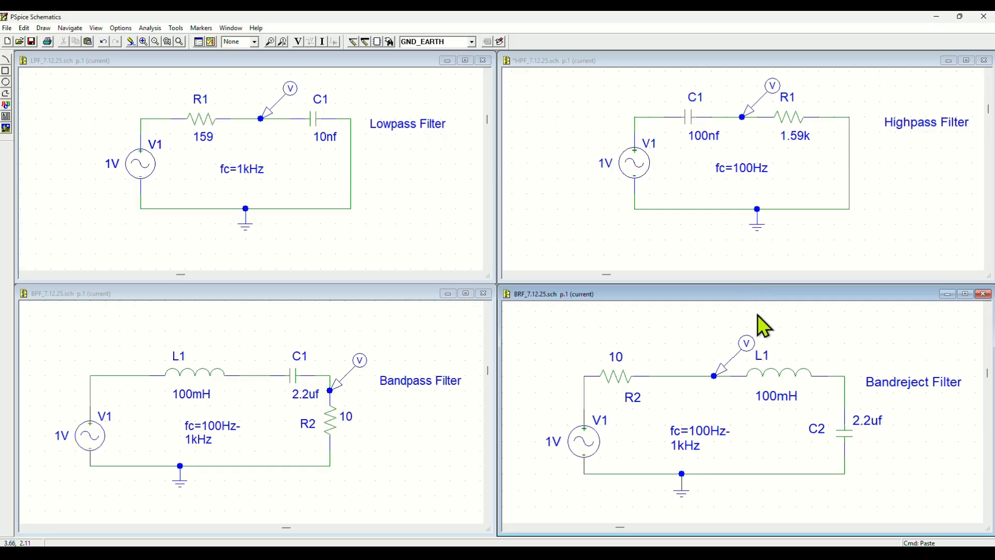
pyautogui.click(433, 200)
pyautogui.click(429, 331)
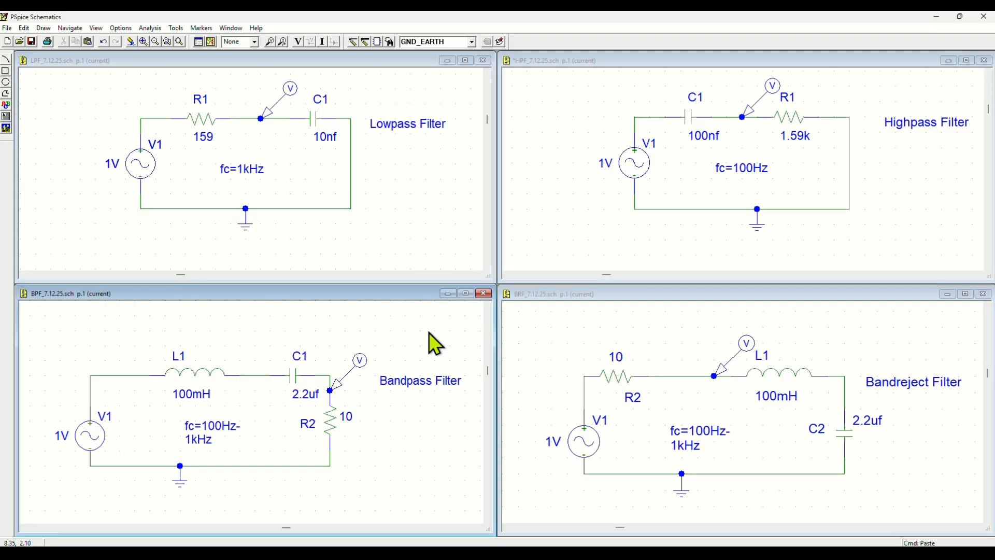
pyautogui.click(593, 328)
pyautogui.click(597, 244)
pyautogui.click(464, 216)
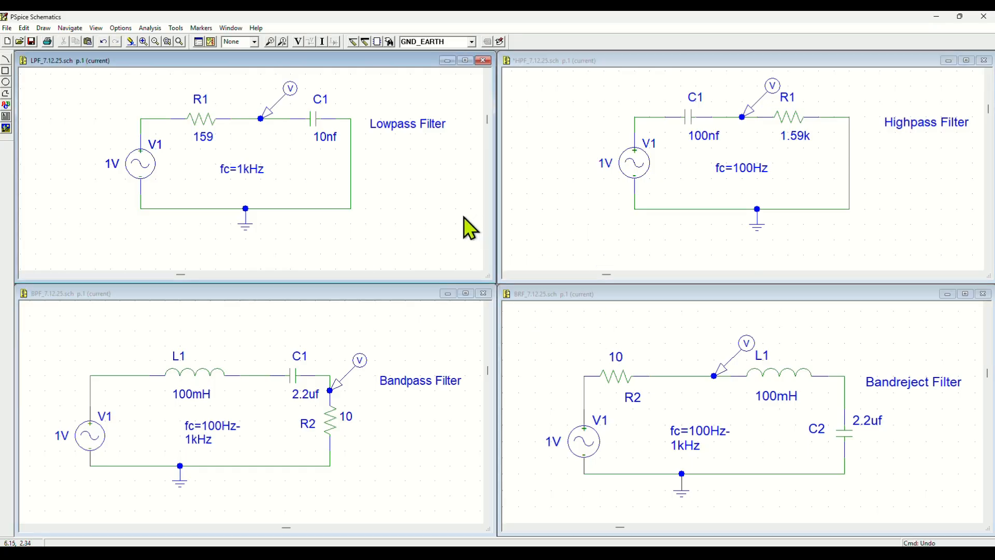
pyautogui.click(452, 325)
pyautogui.click(545, 321)
pyautogui.click(549, 249)
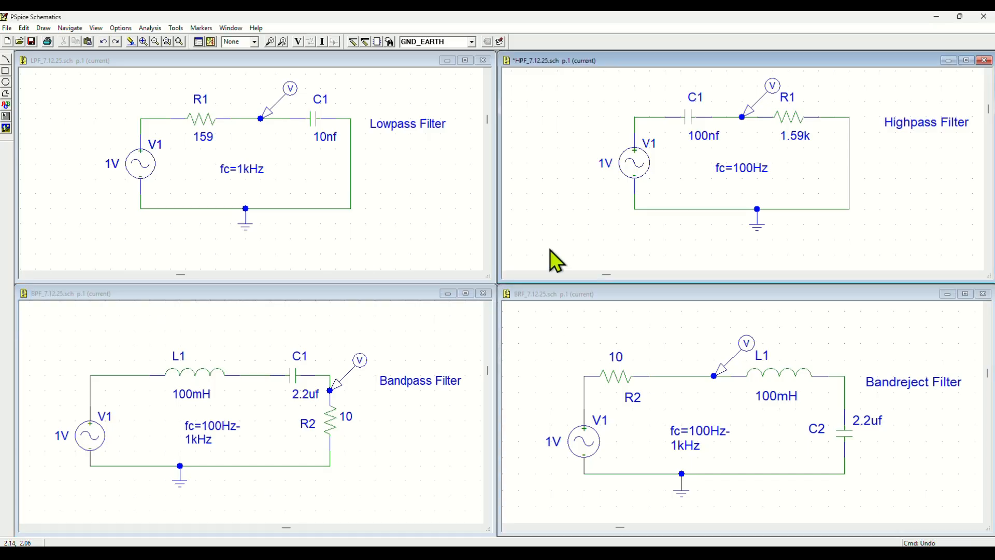